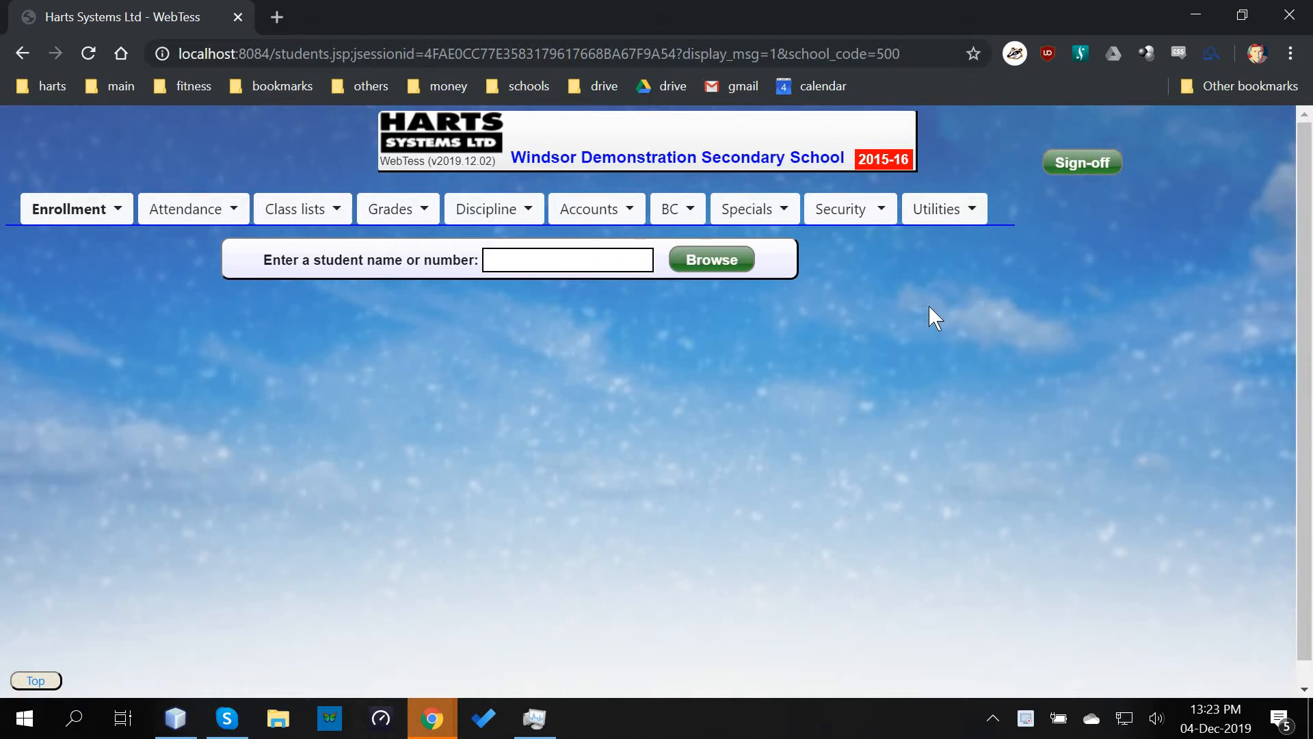
# - Open the Setup teachers list from the Security menu
pyautogui.click(848, 211)
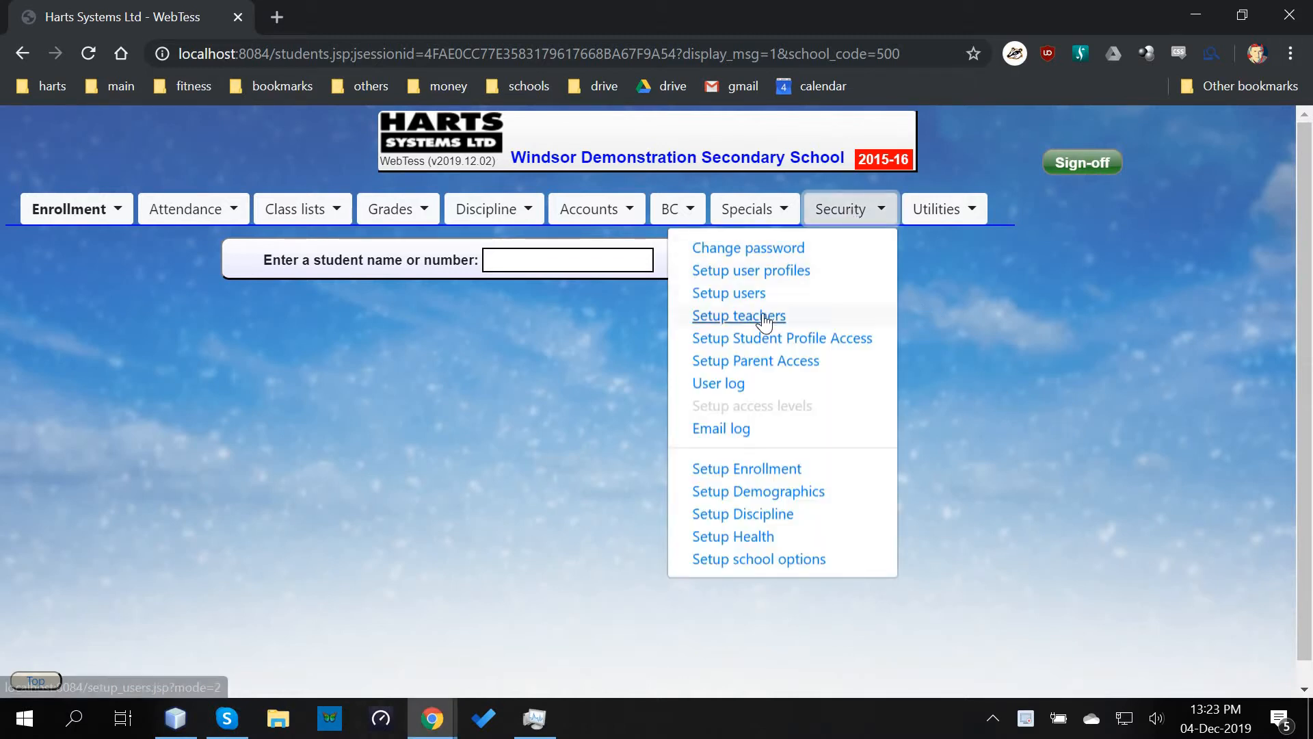
pyautogui.click(787, 318)
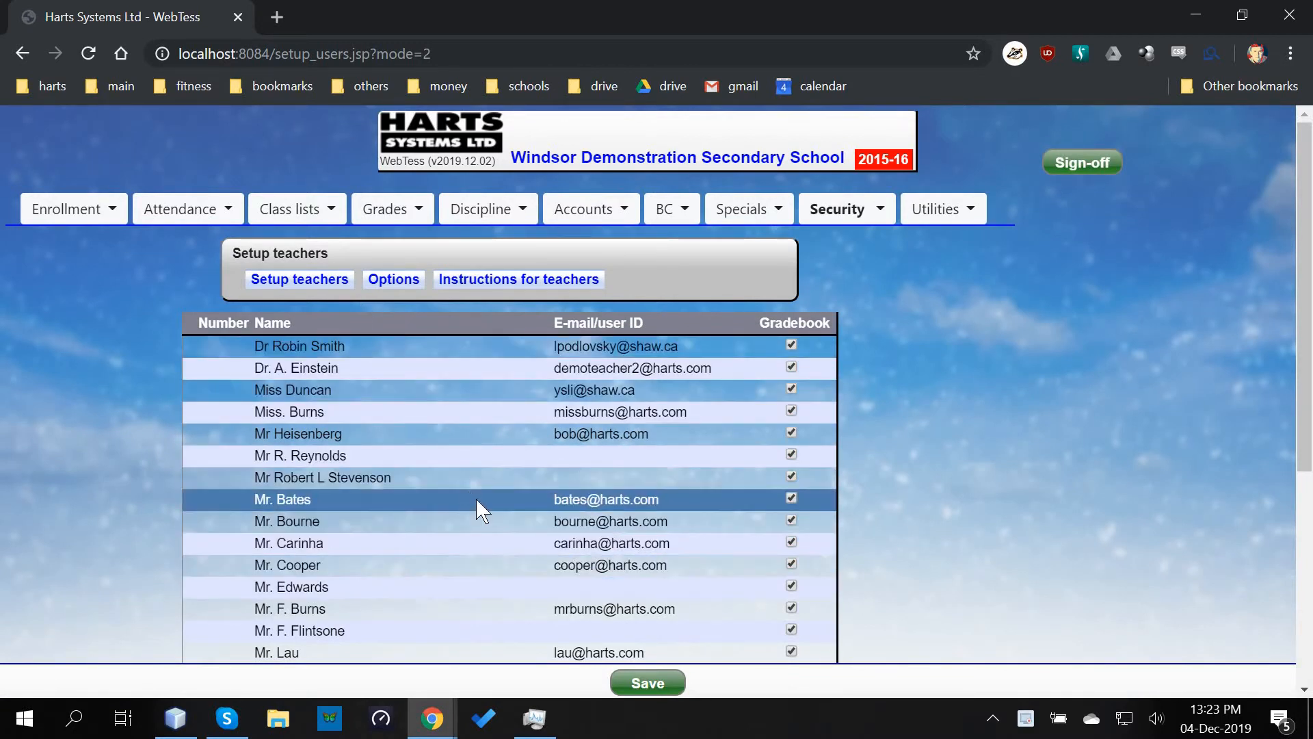
pyautogui.scroll(-3, 478, 508)
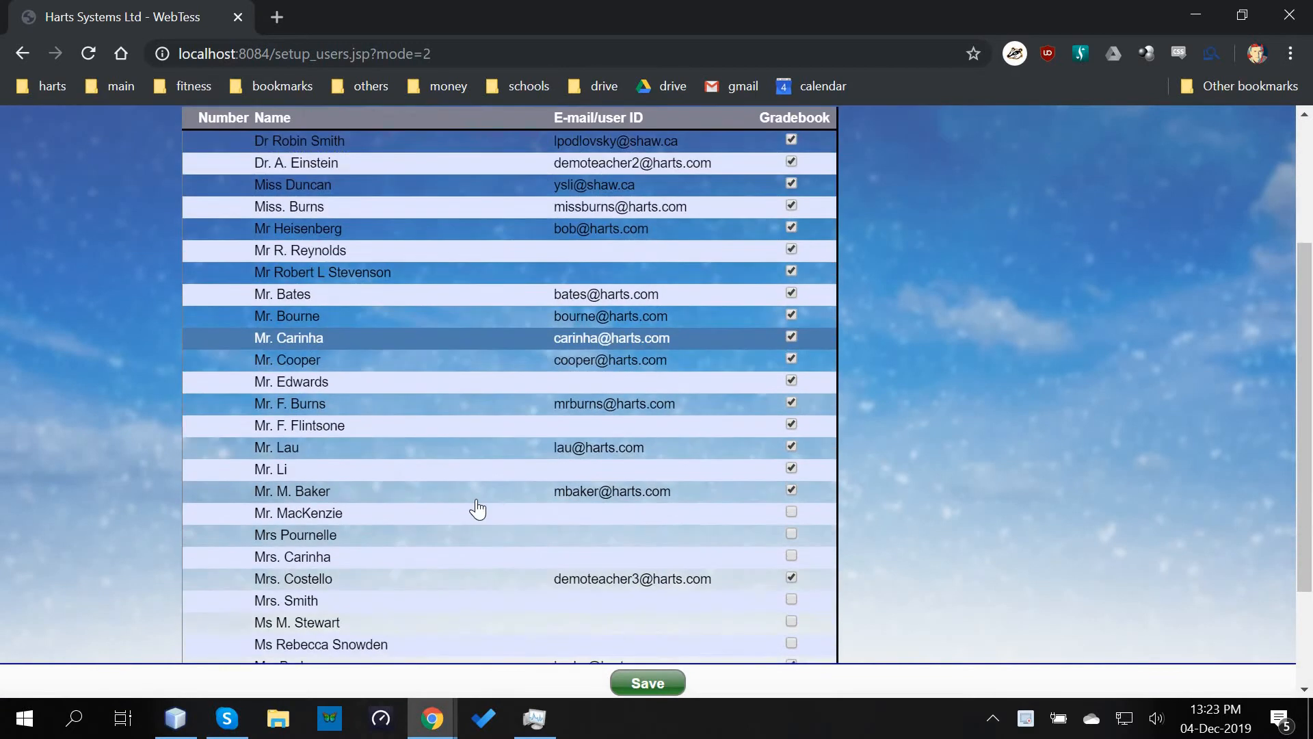
# - Inspect one teacher's e-mail, password and full name details, then close them
pyautogui.click(524, 414)
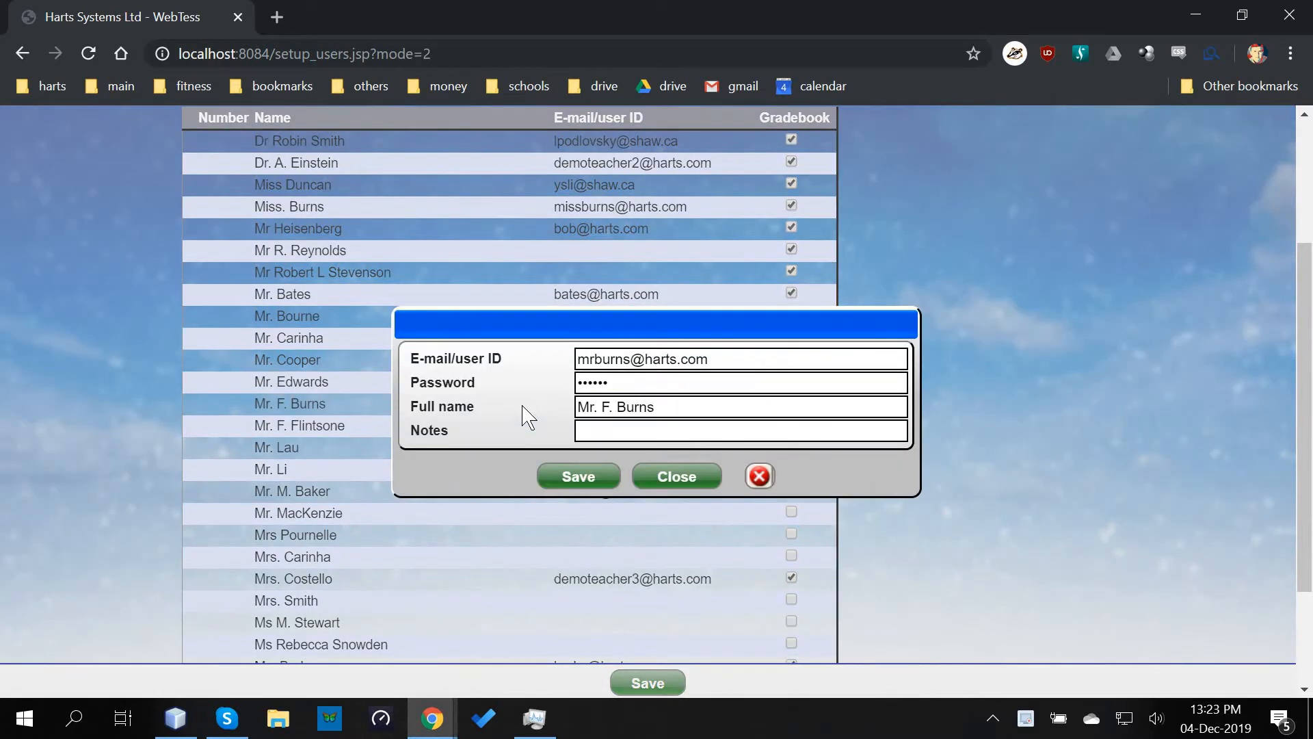
pyautogui.click(765, 357)
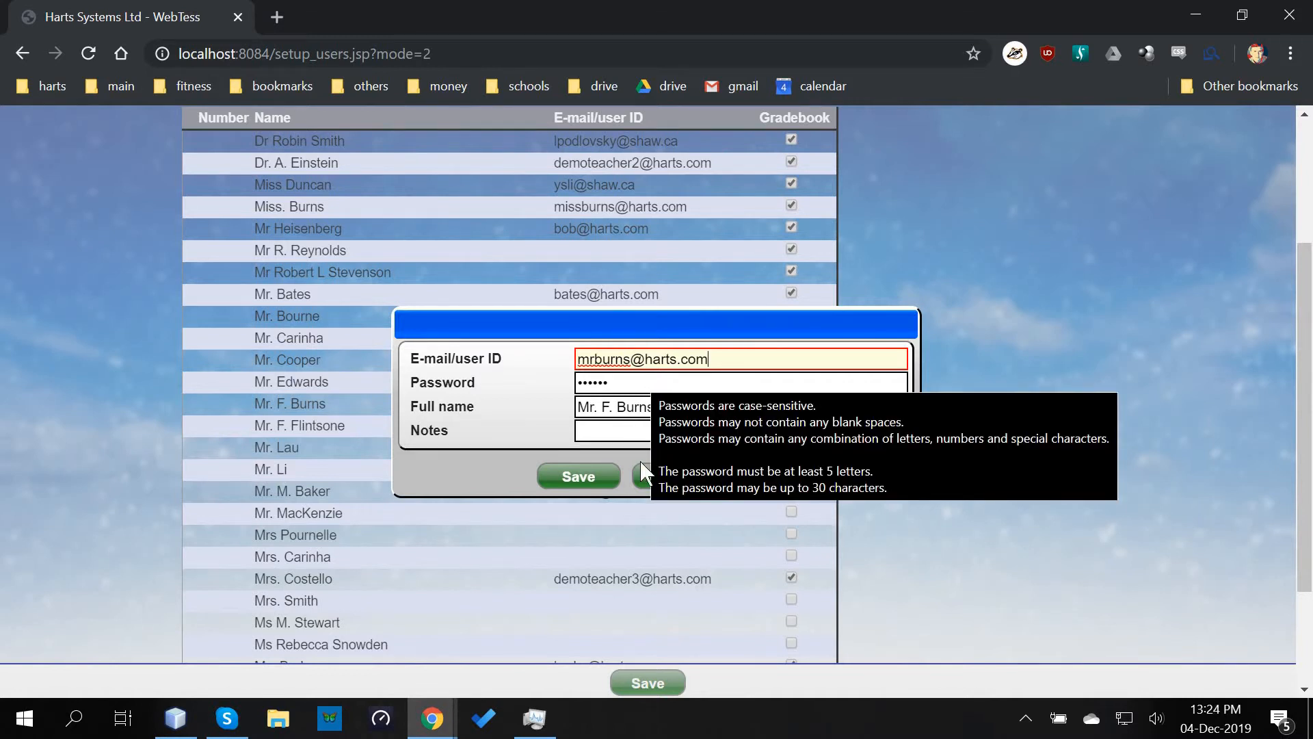
pyautogui.click(650, 477)
pyautogui.scroll(1, 1007, 492)
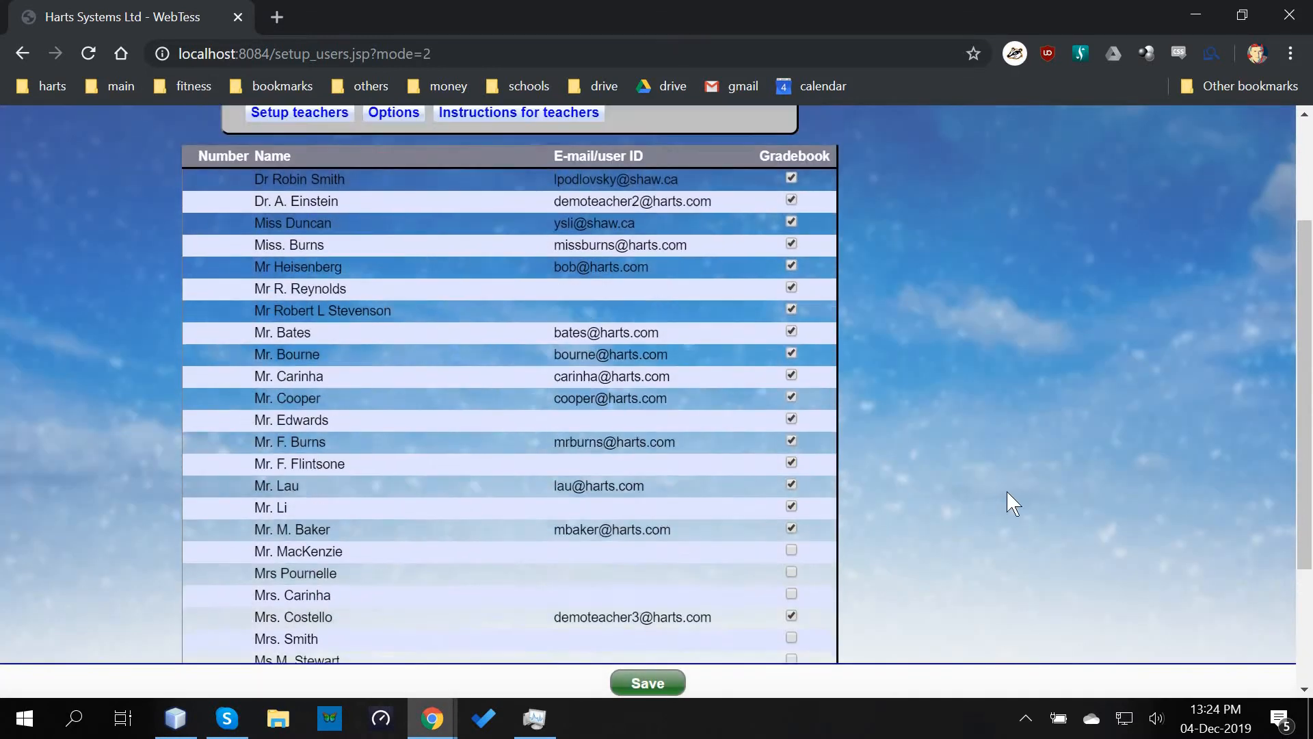
pyautogui.scroll(3, 1007, 491)
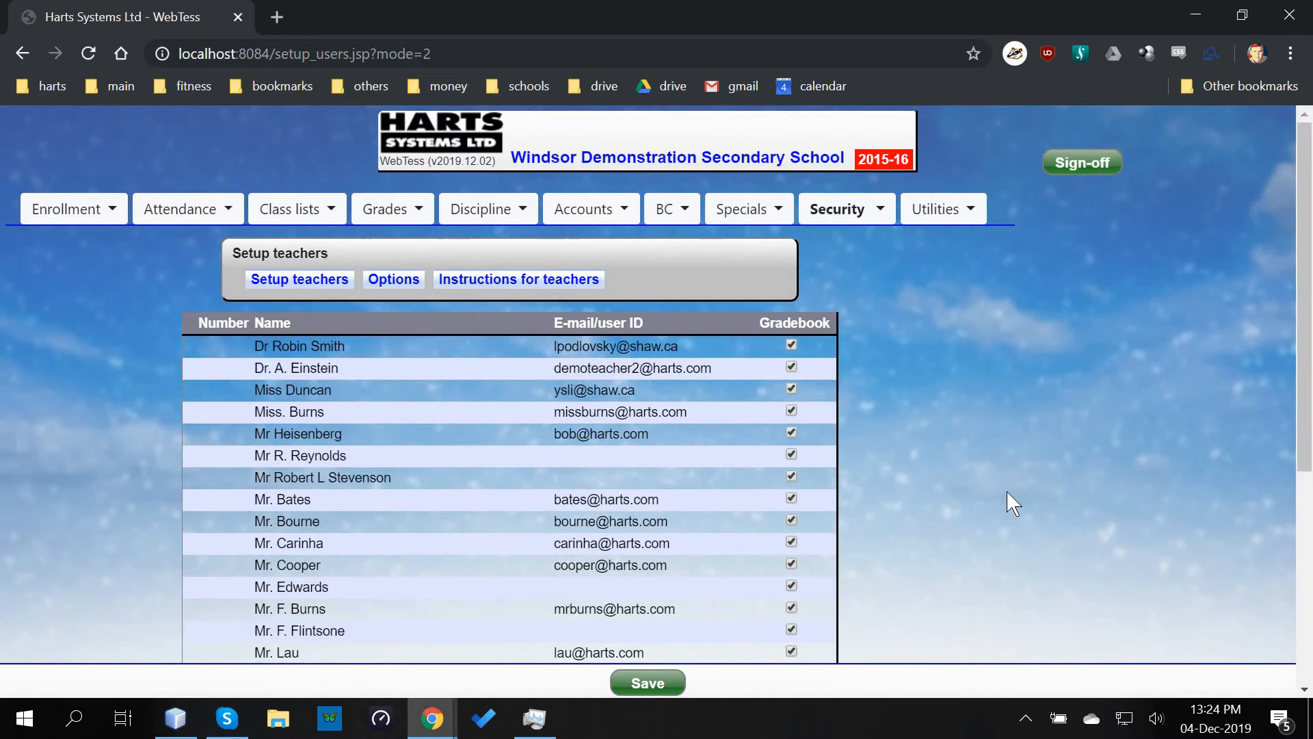
# - Show the teacher options and keep Grades as the default entry screen
pyautogui.click(401, 288)
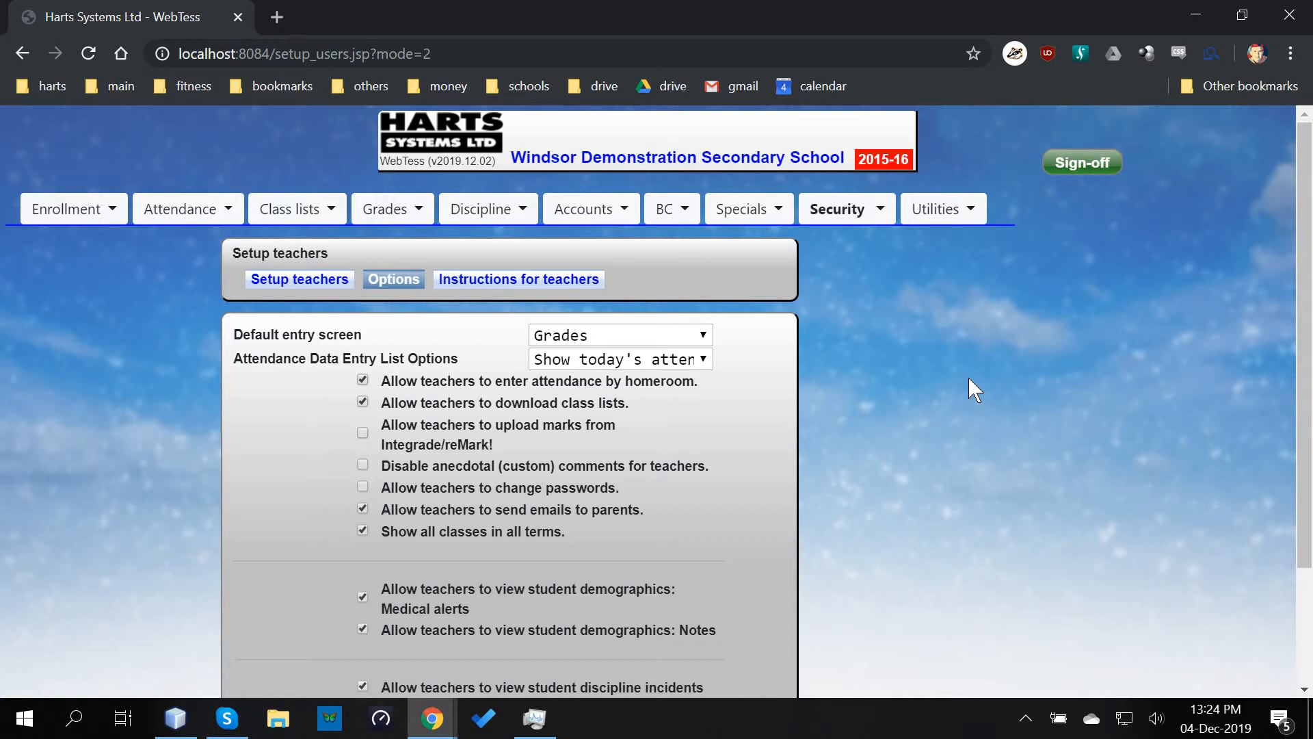
pyautogui.scroll(-1, 971, 381)
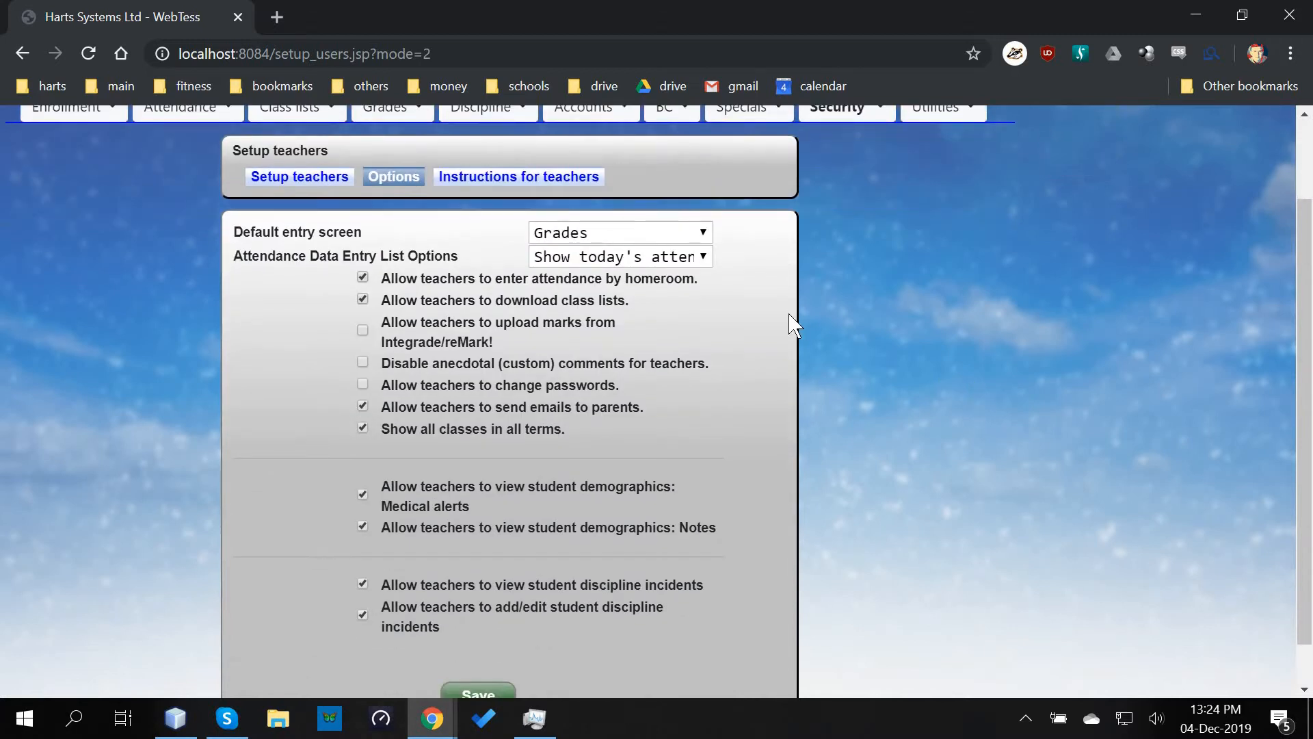
pyautogui.click(675, 235)
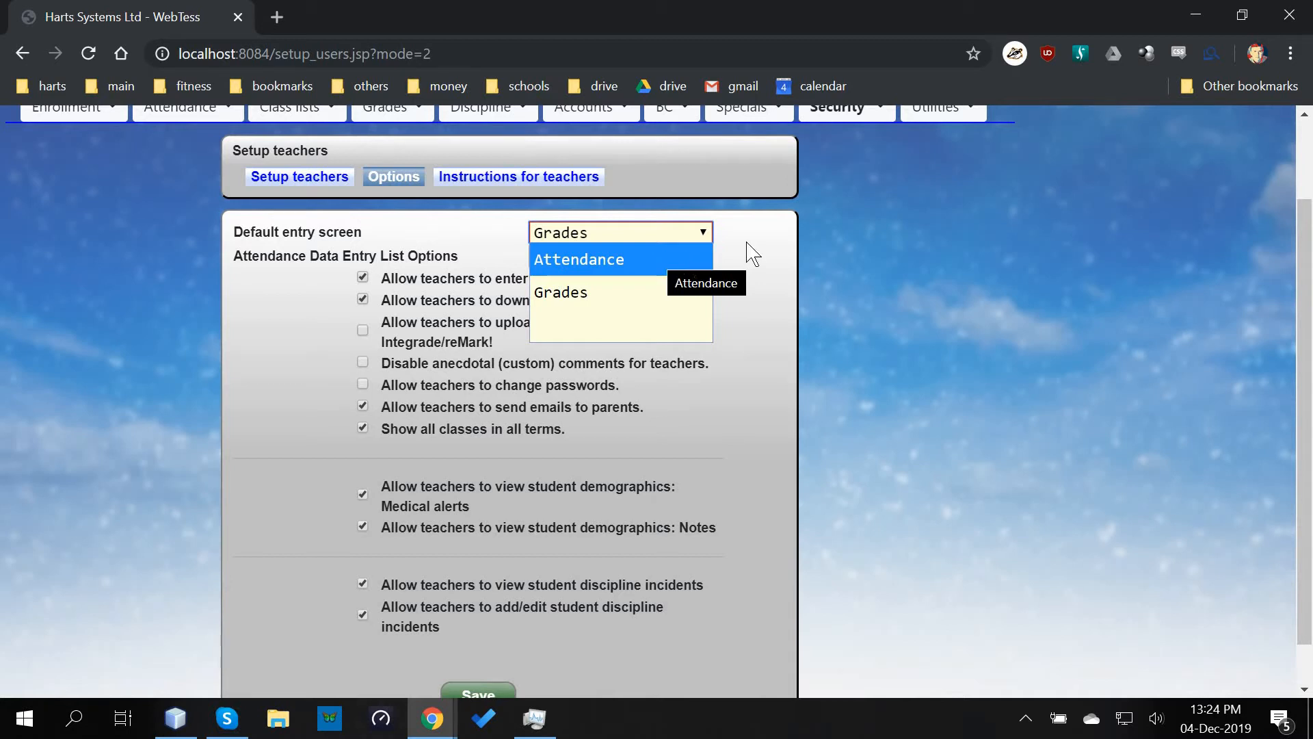
pyautogui.click(764, 251)
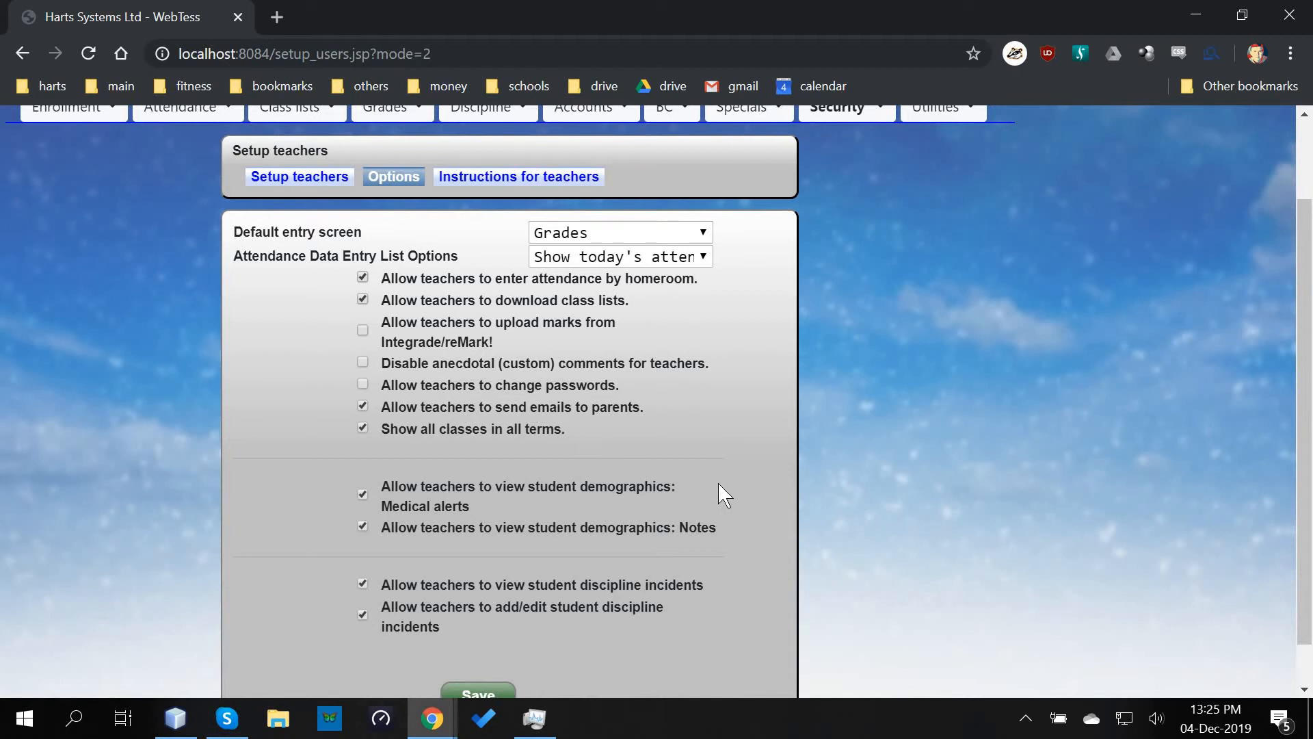
pyautogui.scroll(-1, 745, 494)
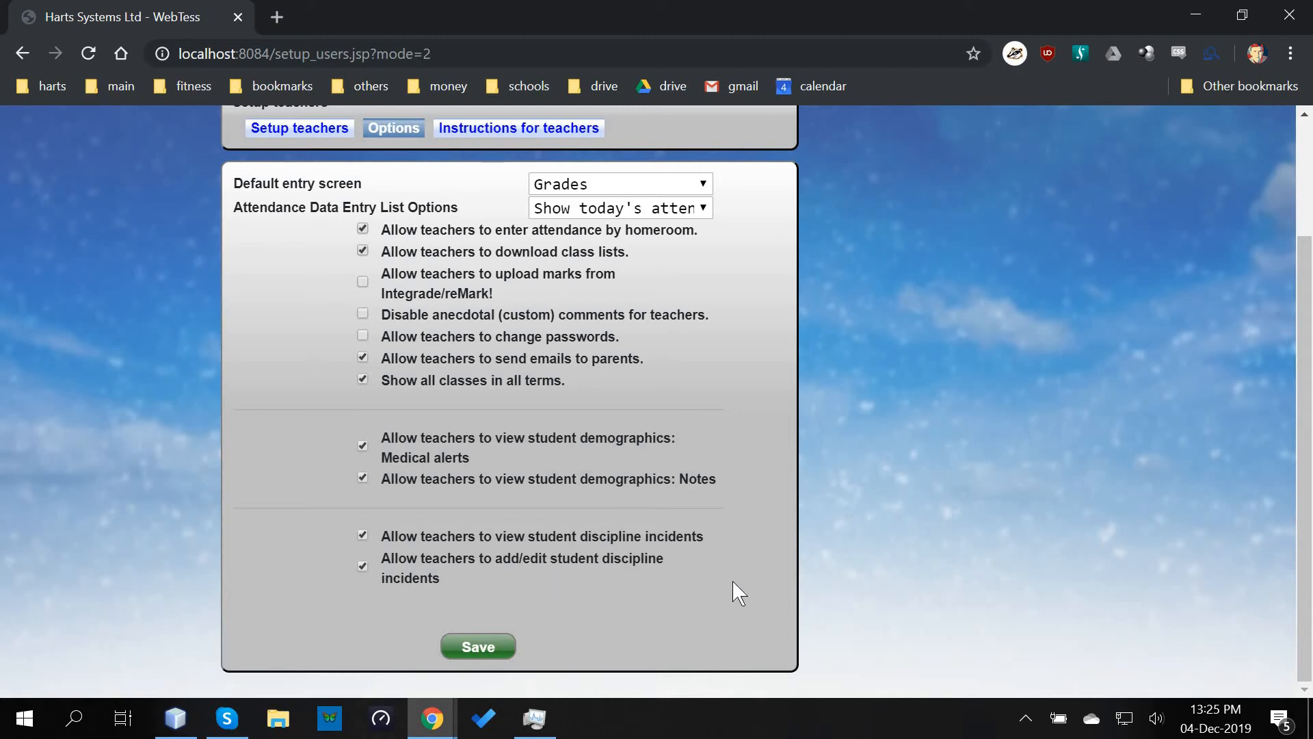
pyautogui.scroll(1, 782, 547)
pyautogui.scroll(2, 782, 547)
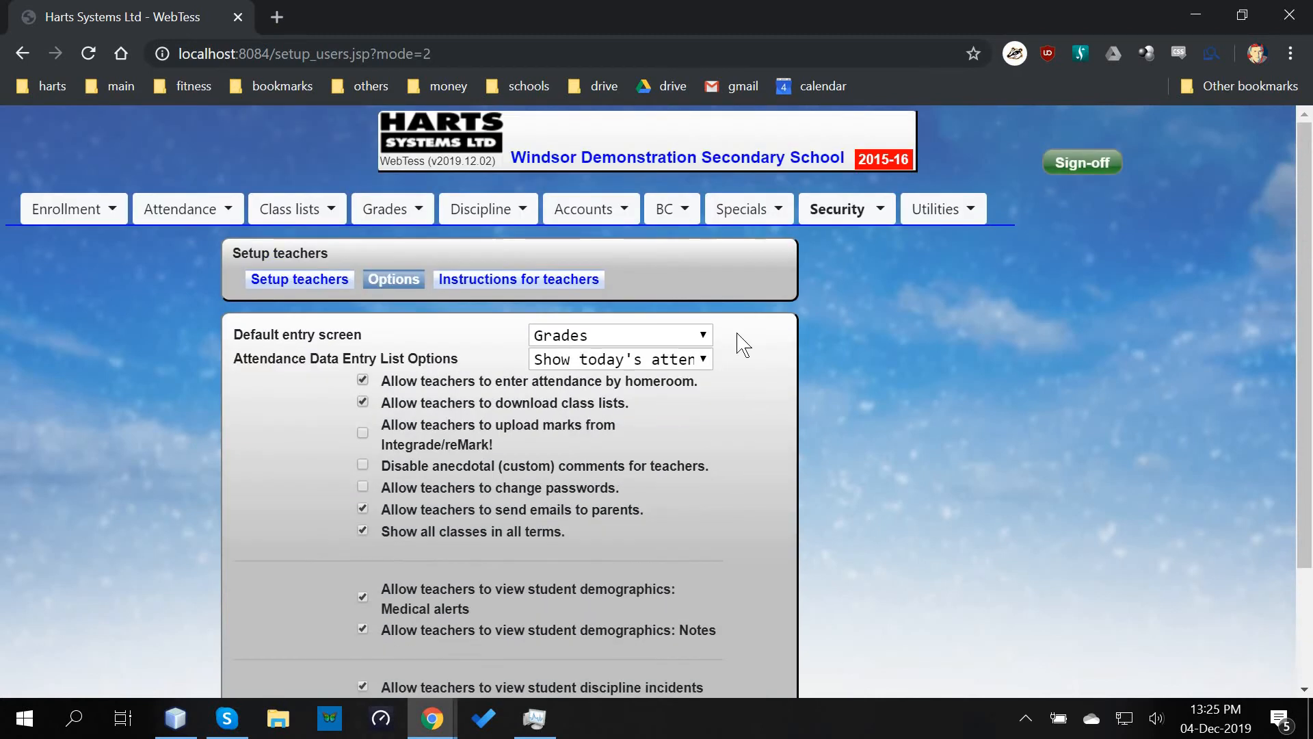
# - View the 'Teachers are advised to read the instructions!' message, then sign off as administrator
pyautogui.click(521, 282)
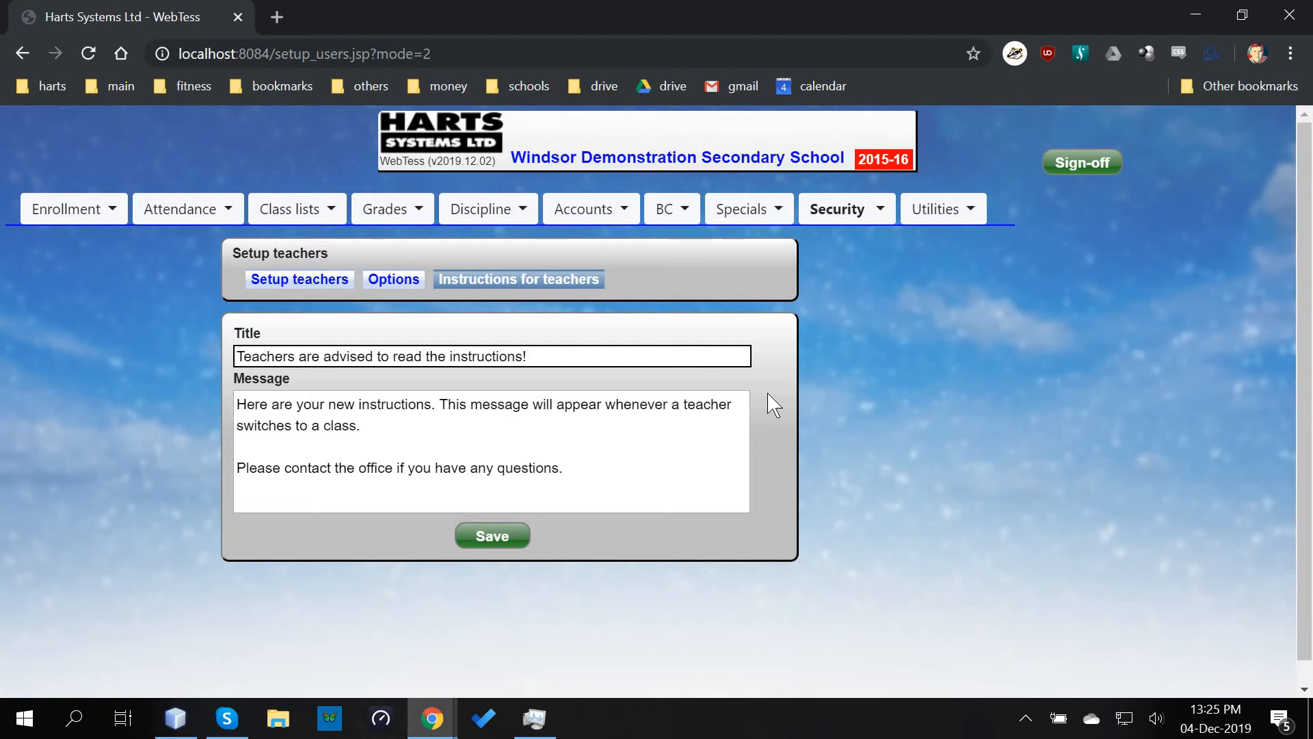
pyautogui.click(1075, 171)
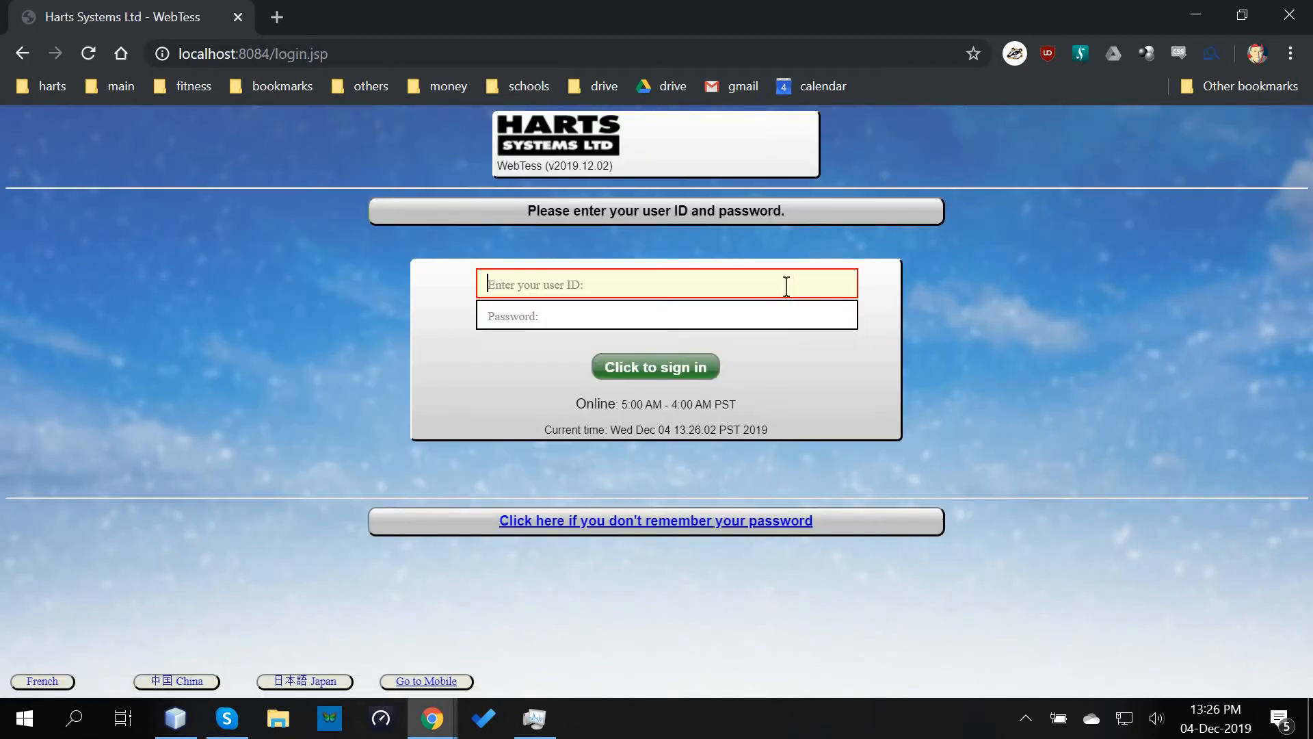
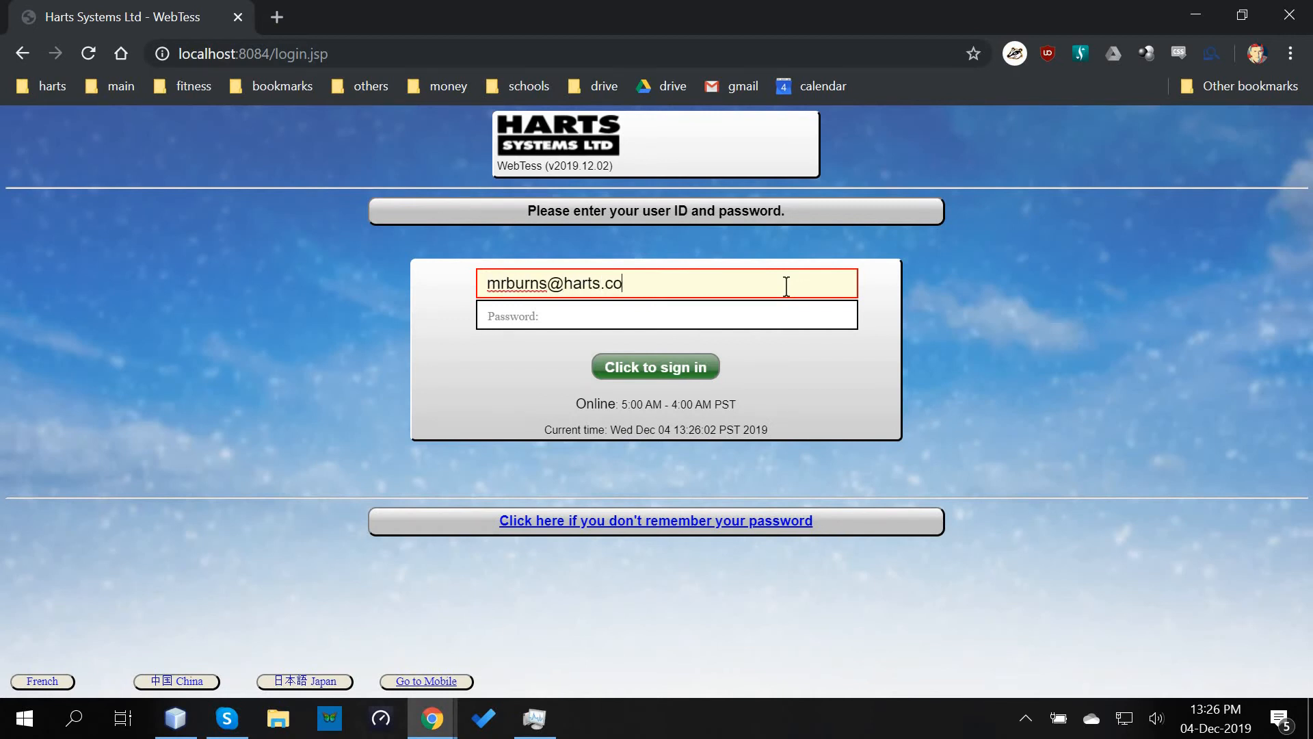
# - Sign in with the teacher's e-mail and password, then dismiss the instructions notice
pyautogui.press('Tab')
pyautogui.write('*********')
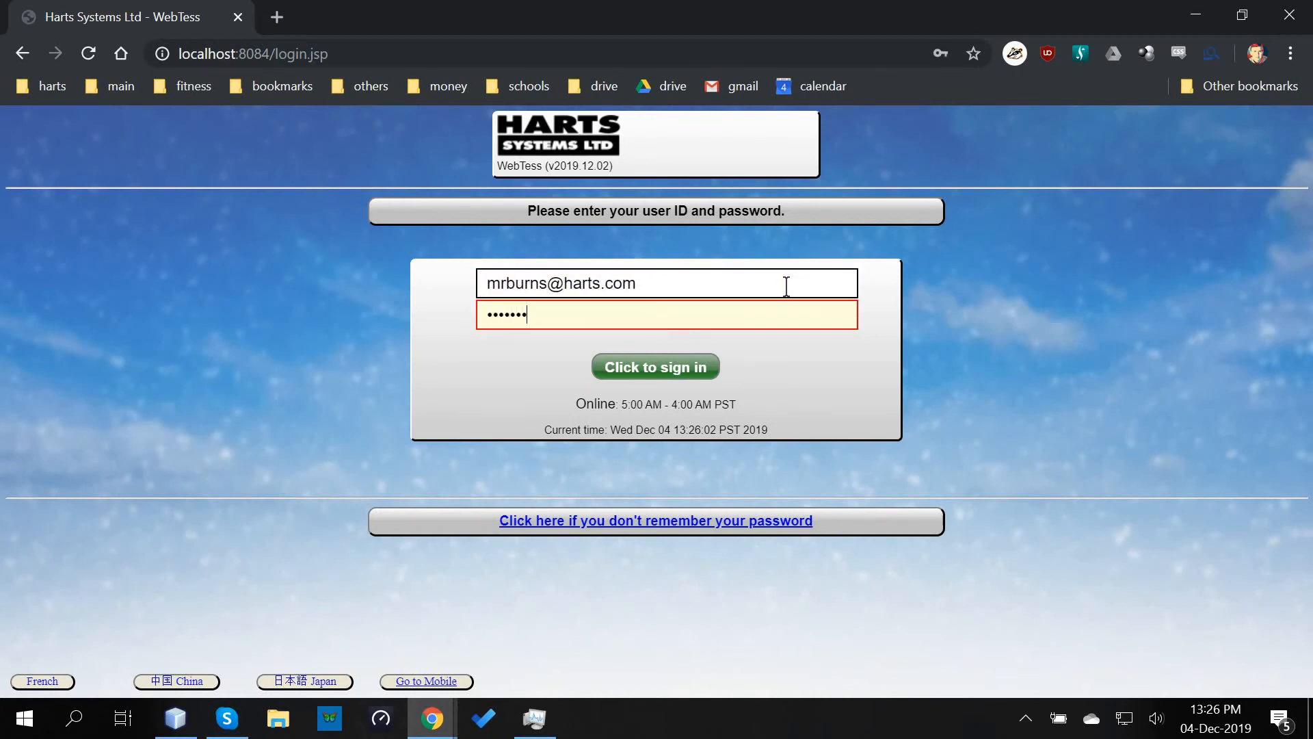
pyautogui.press('Return')
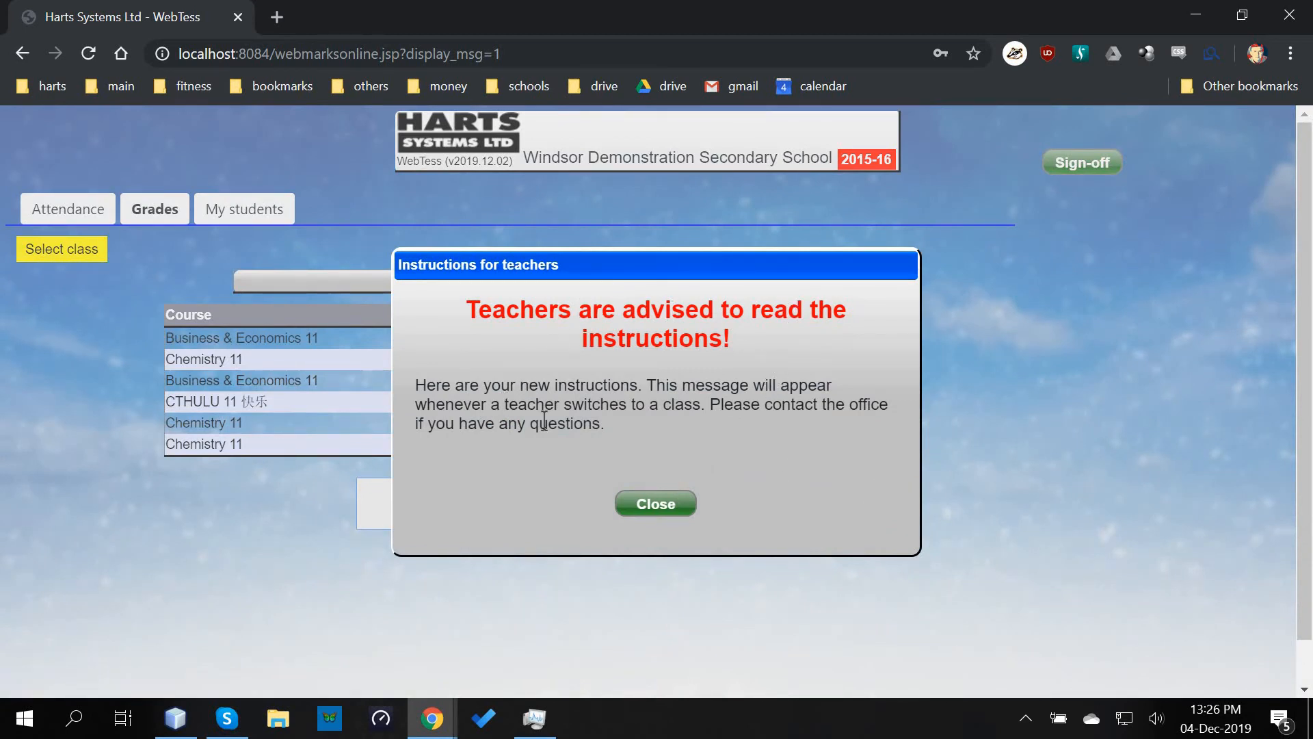
pyautogui.click(662, 507)
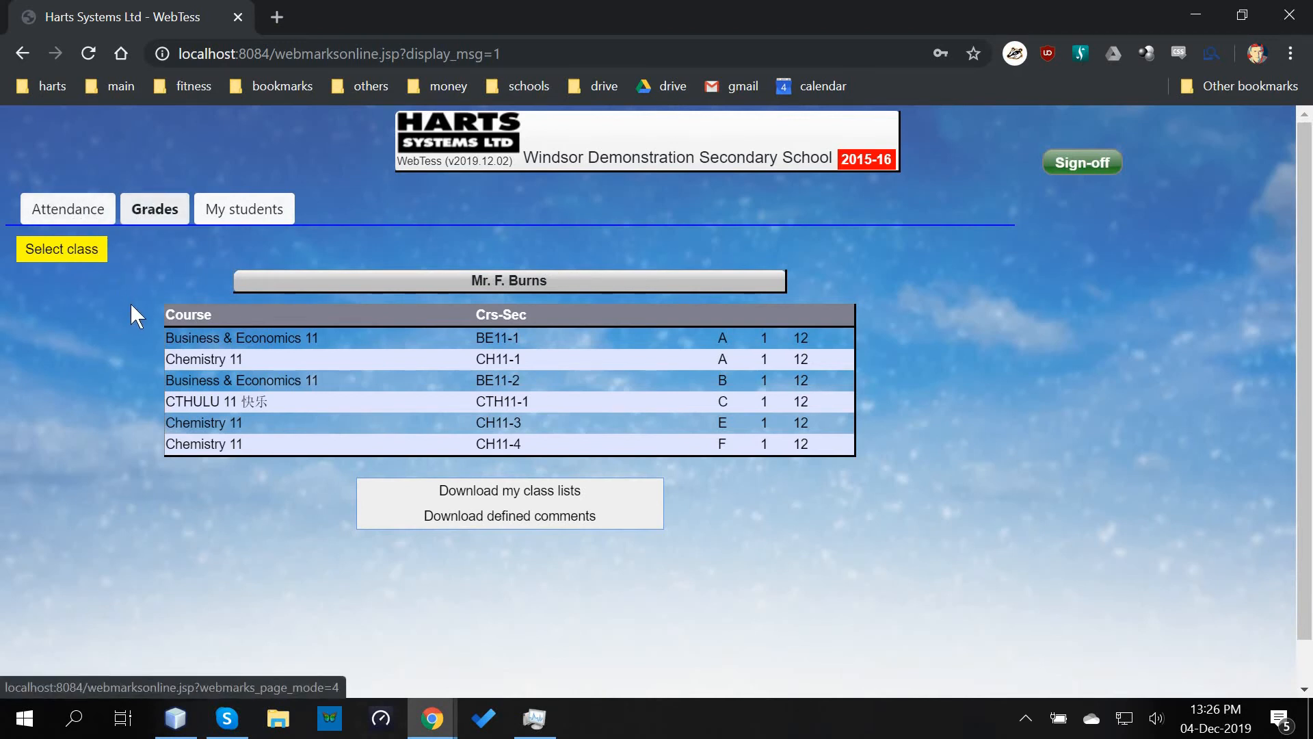
pyautogui.click(370, 346)
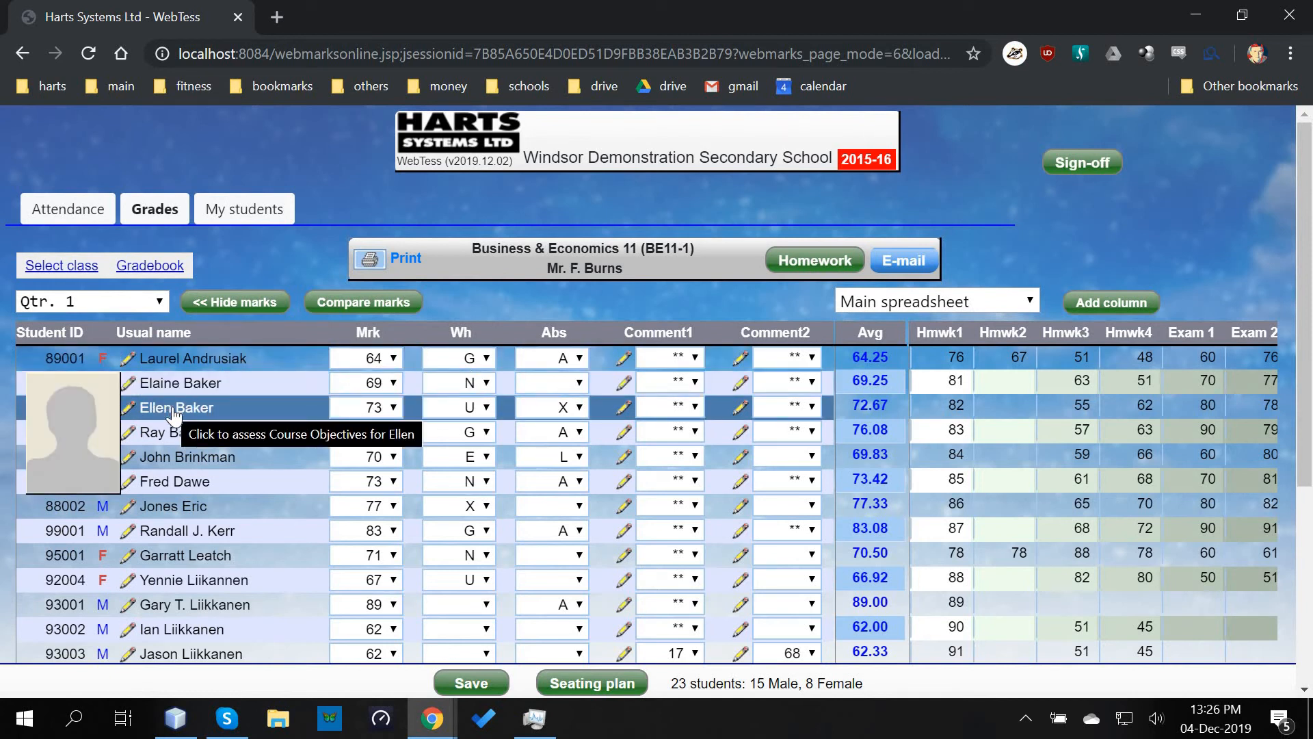
pyautogui.click(66, 514)
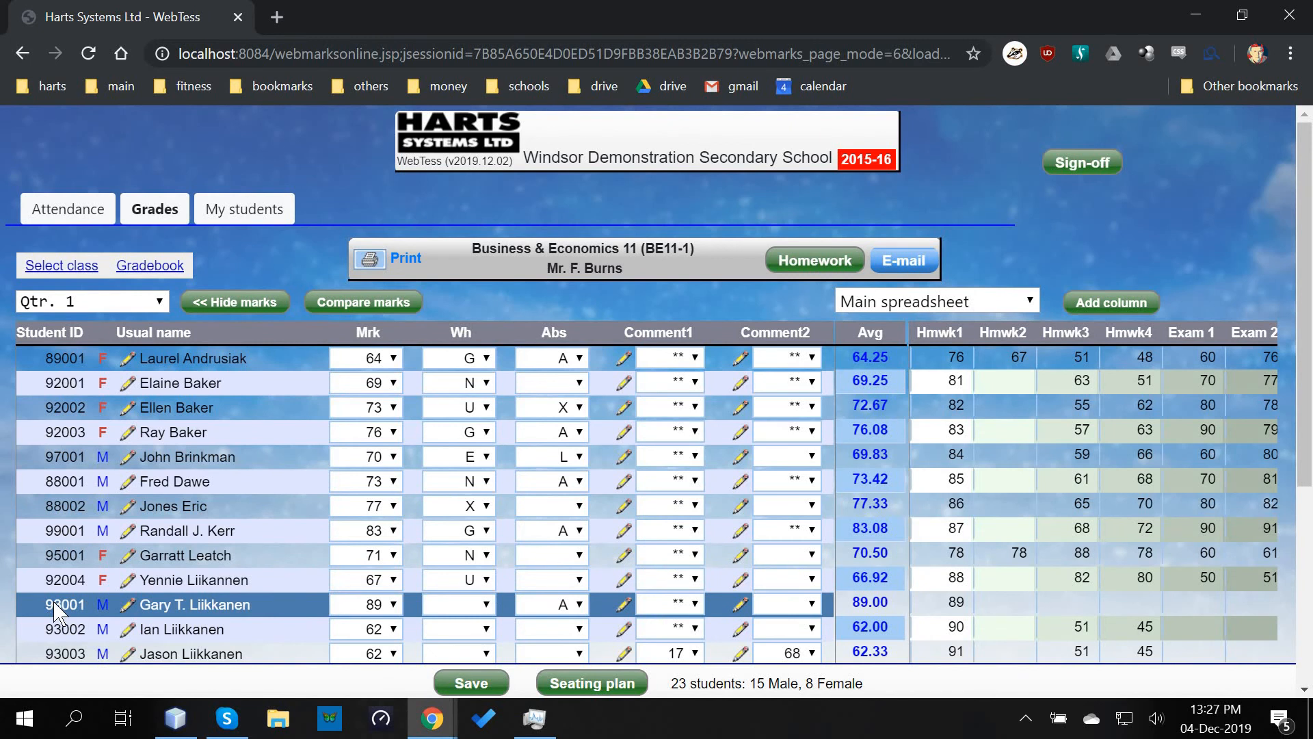
pyautogui.click(56, 605)
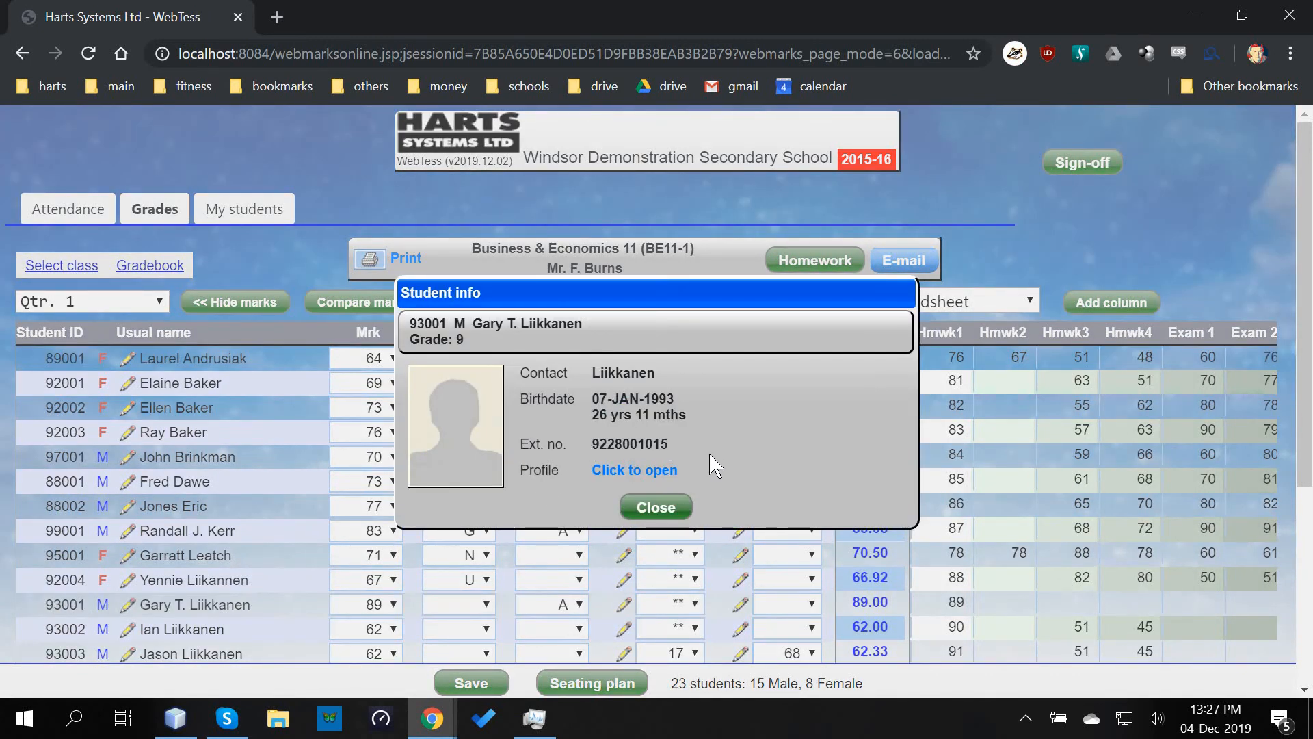
pyautogui.click(655, 506)
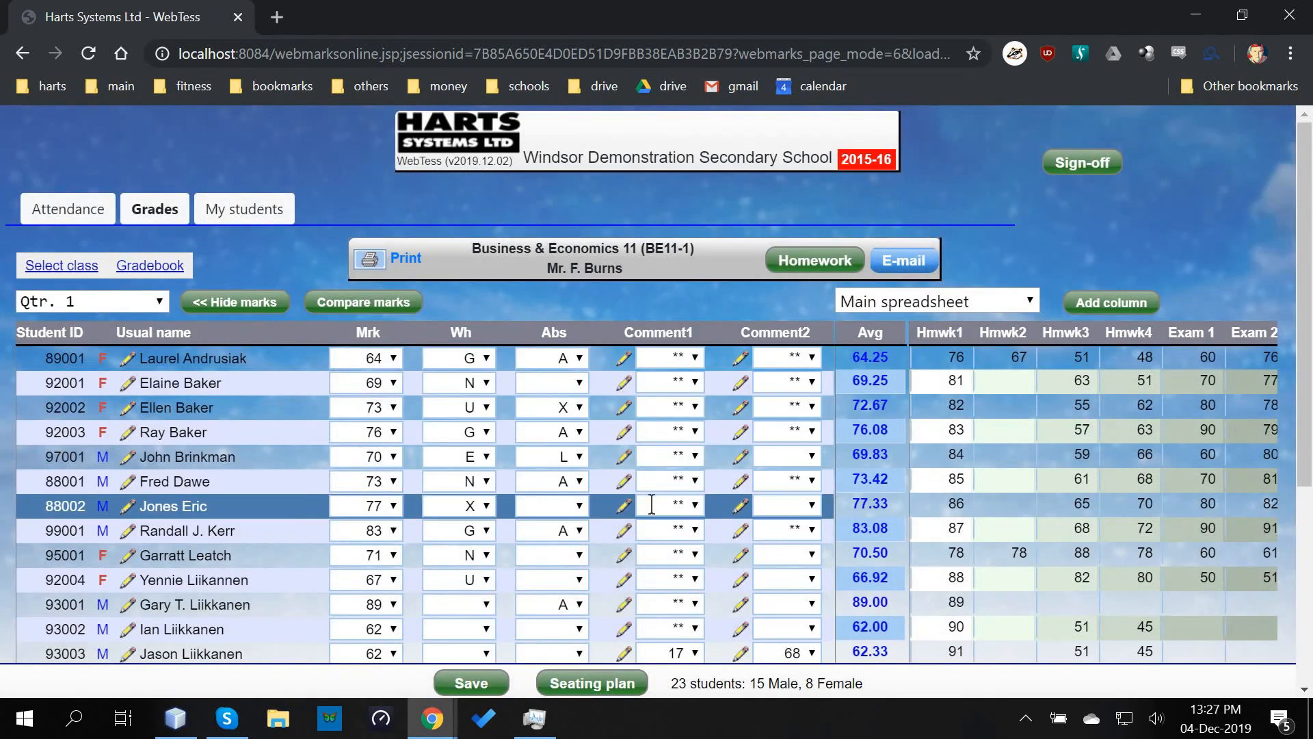
pyautogui.click(129, 507)
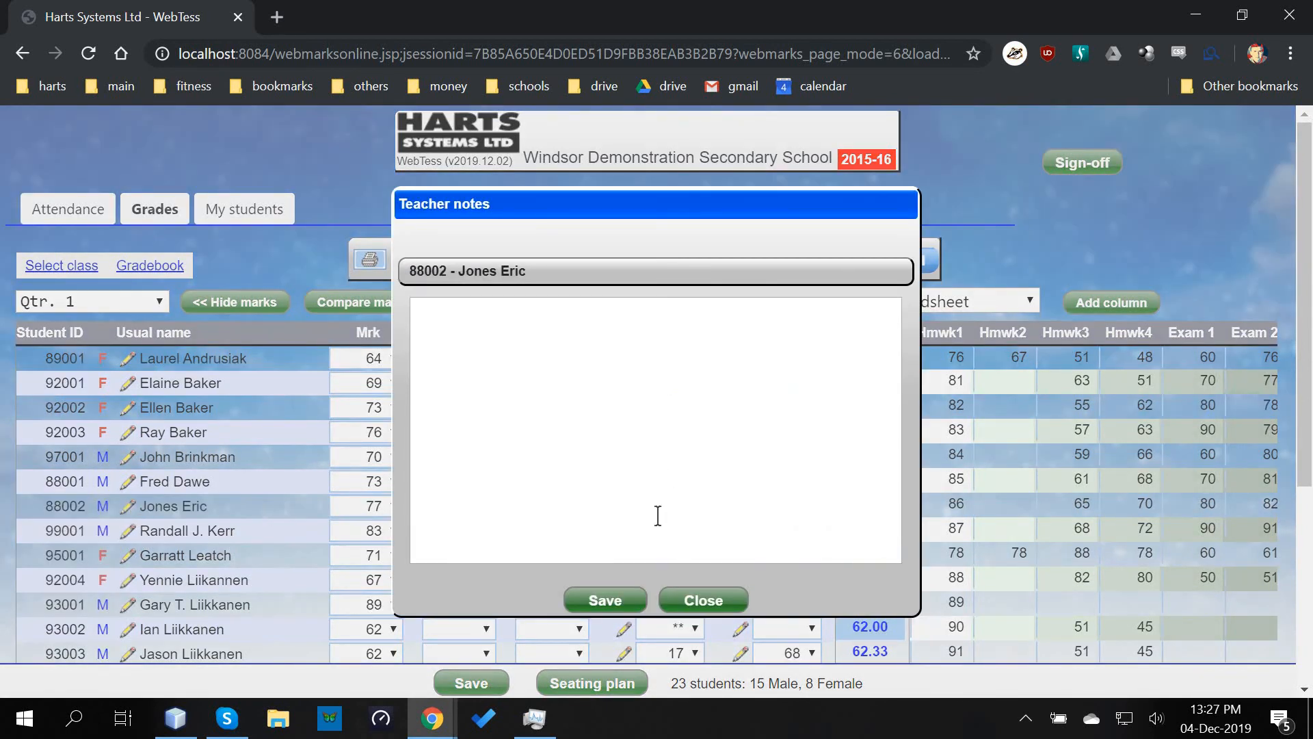
pyautogui.click(713, 603)
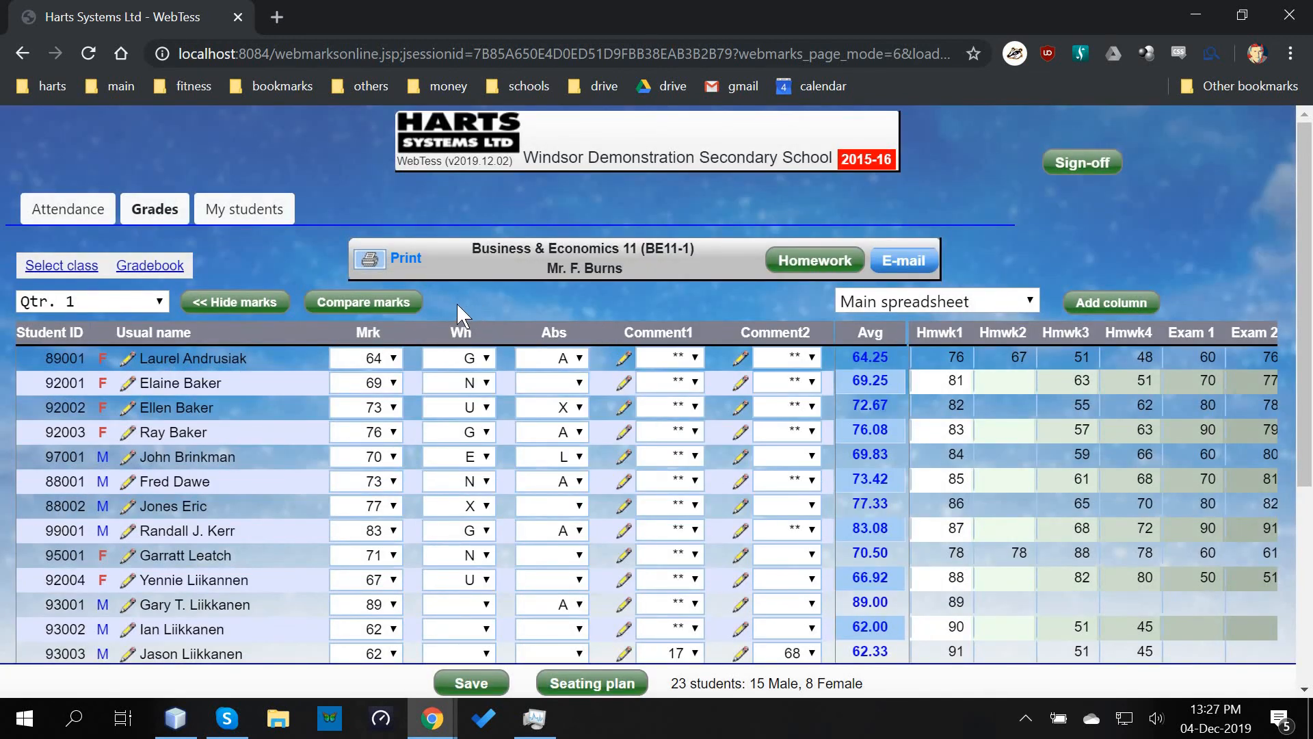
pyautogui.click(80, 213)
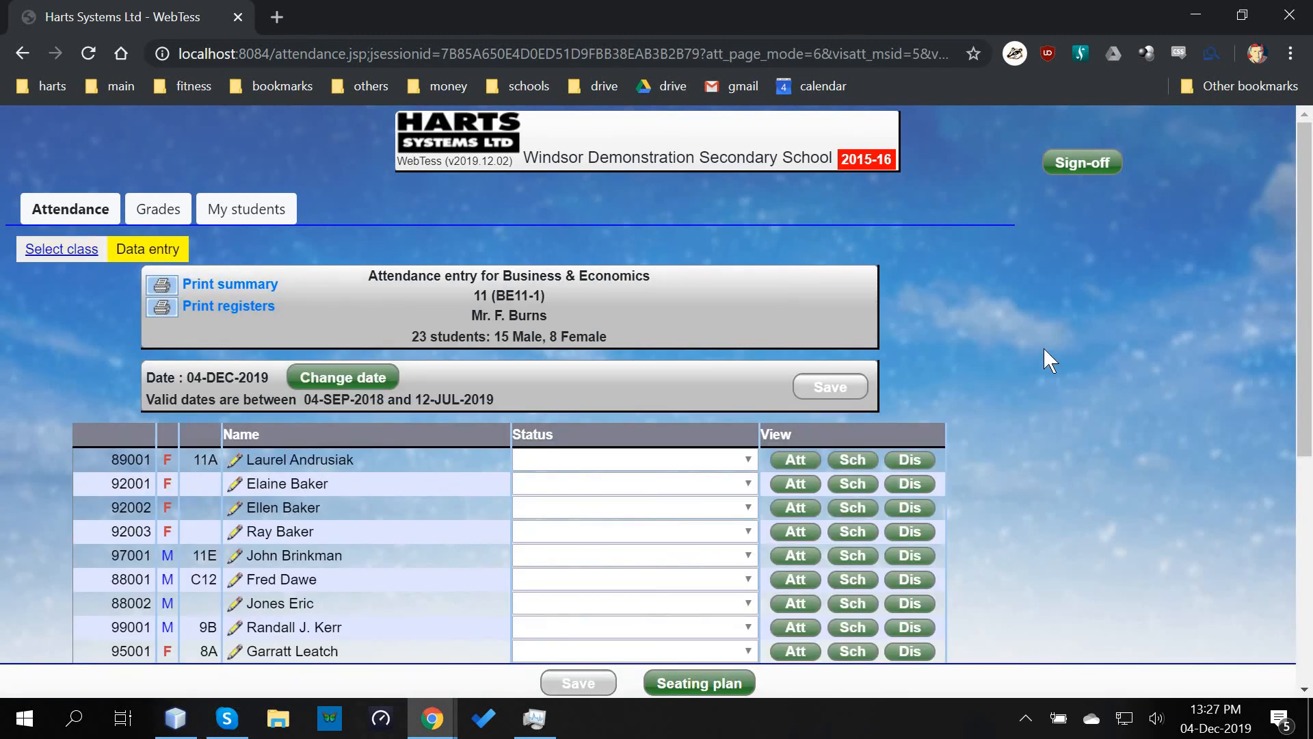
# - Review the first BE11-1 student's attendance, class schedule and discipline incidents, closing each popup
pyautogui.scroll(-3, 1044, 353)
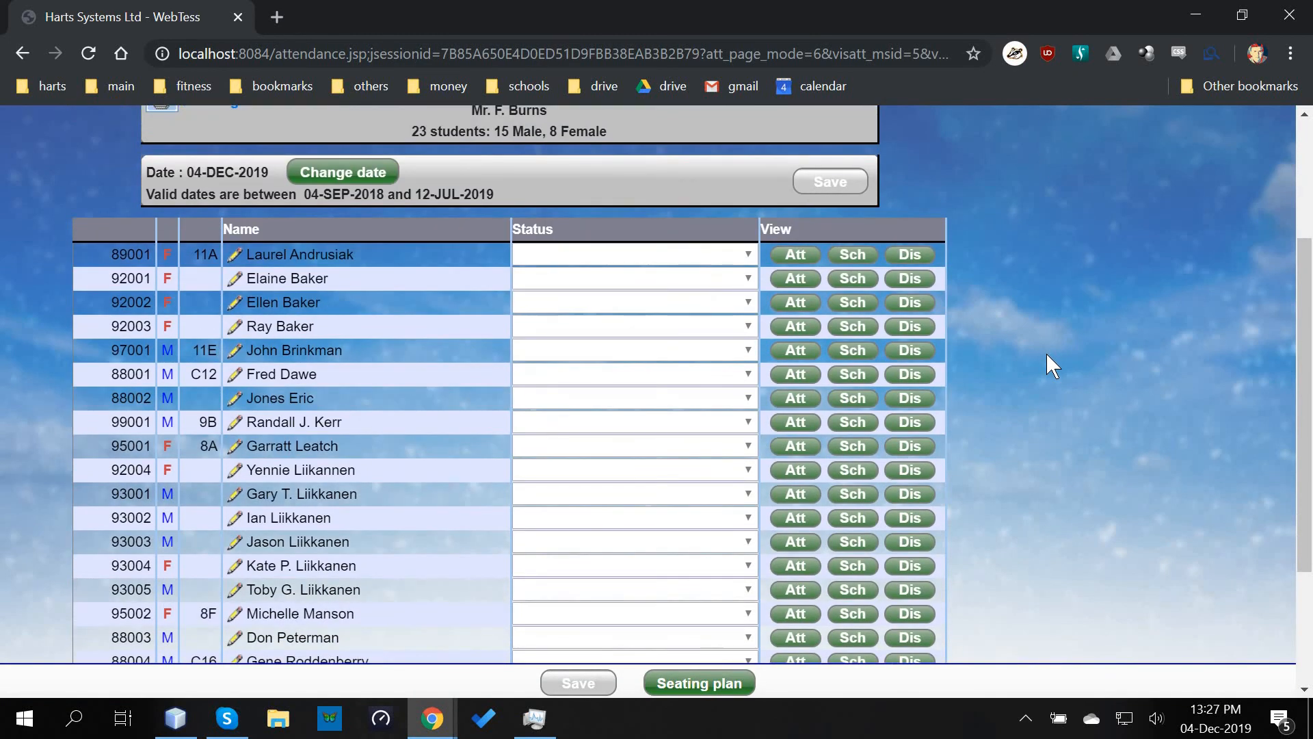
pyautogui.scroll(3, 1034, 379)
pyautogui.scroll(1, 1041, 392)
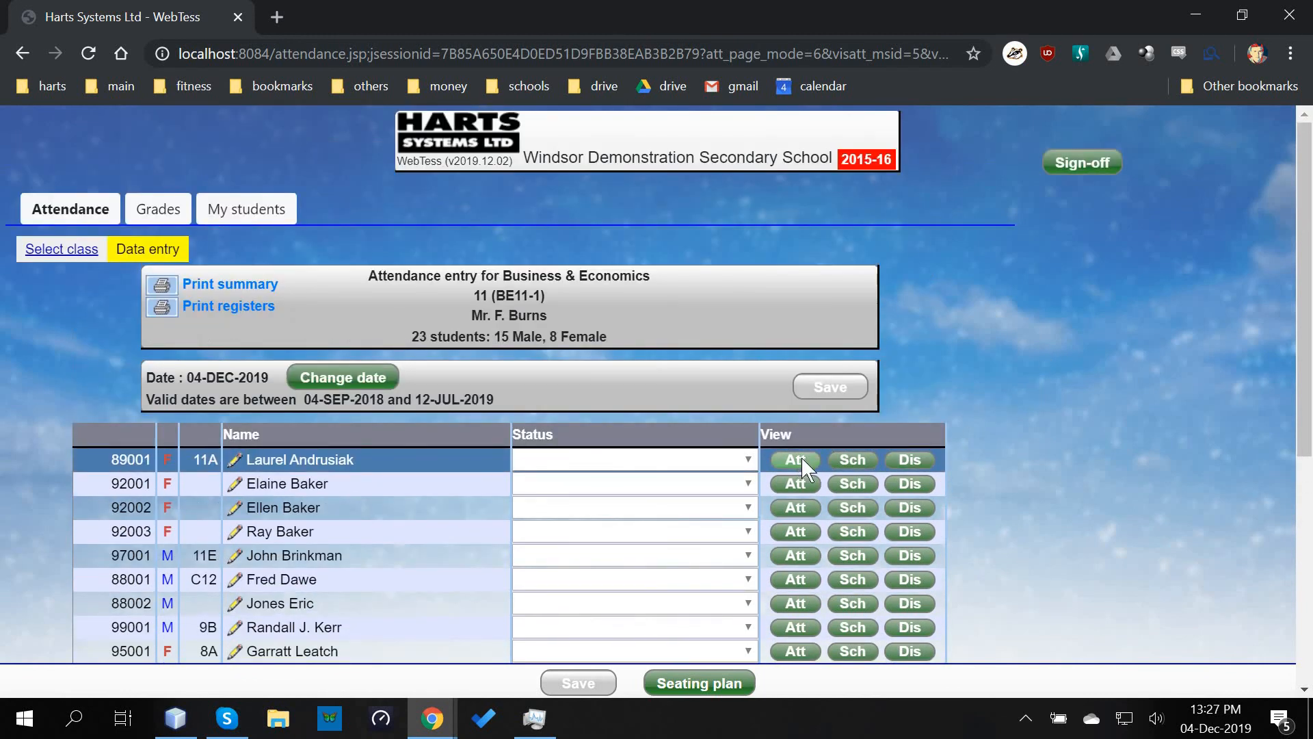
pyautogui.click(797, 459)
pyautogui.click(669, 461)
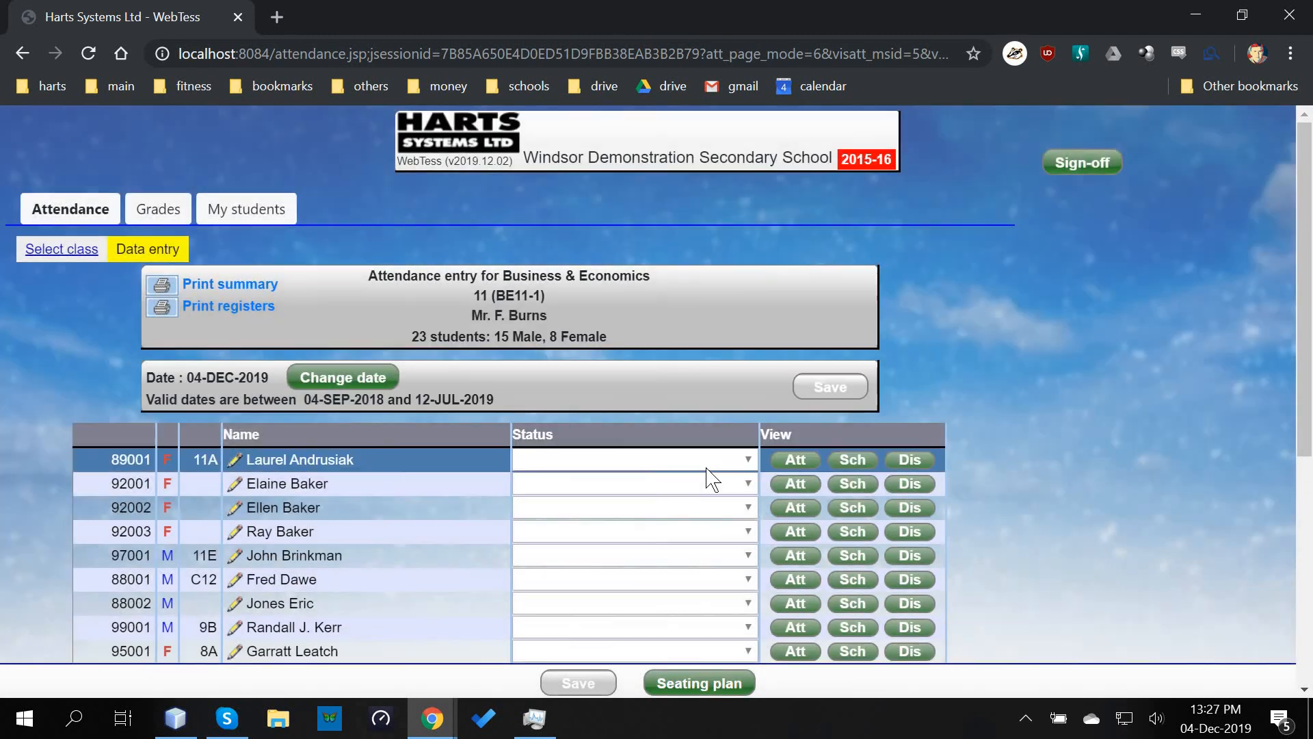
pyautogui.click(859, 459)
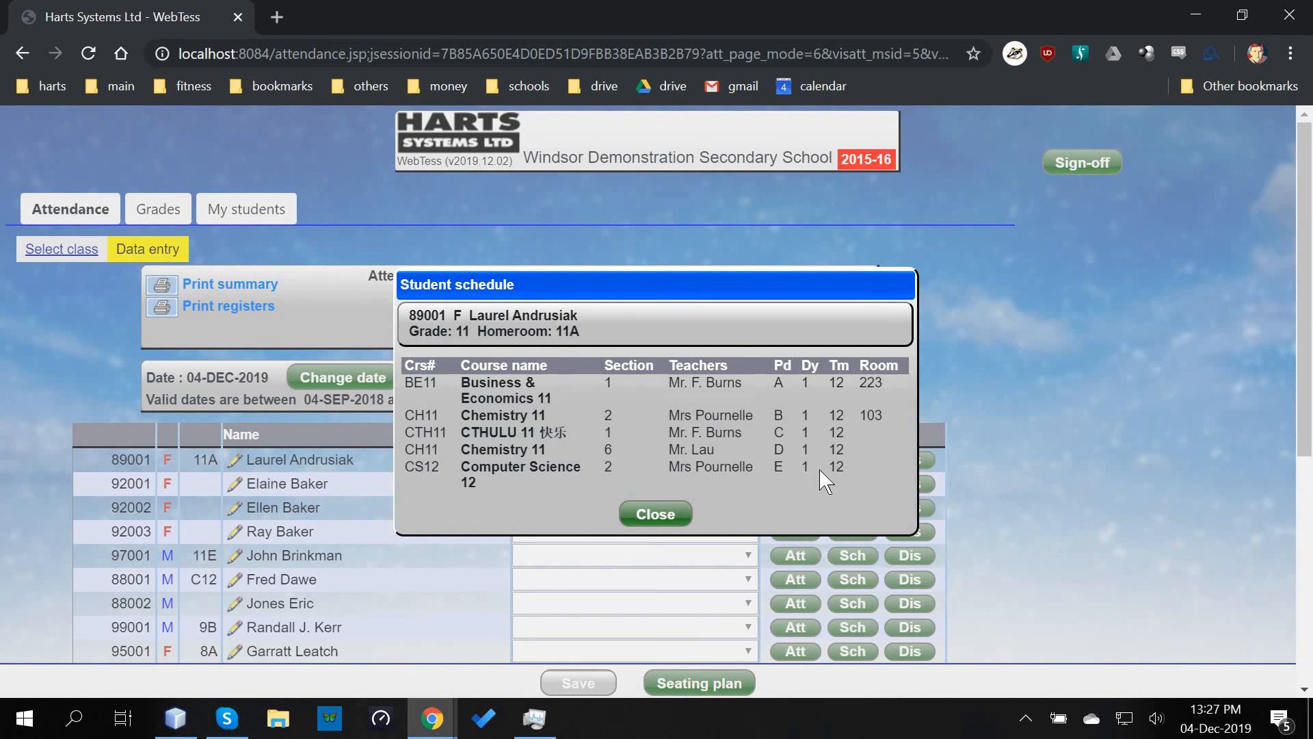
pyautogui.click(661, 515)
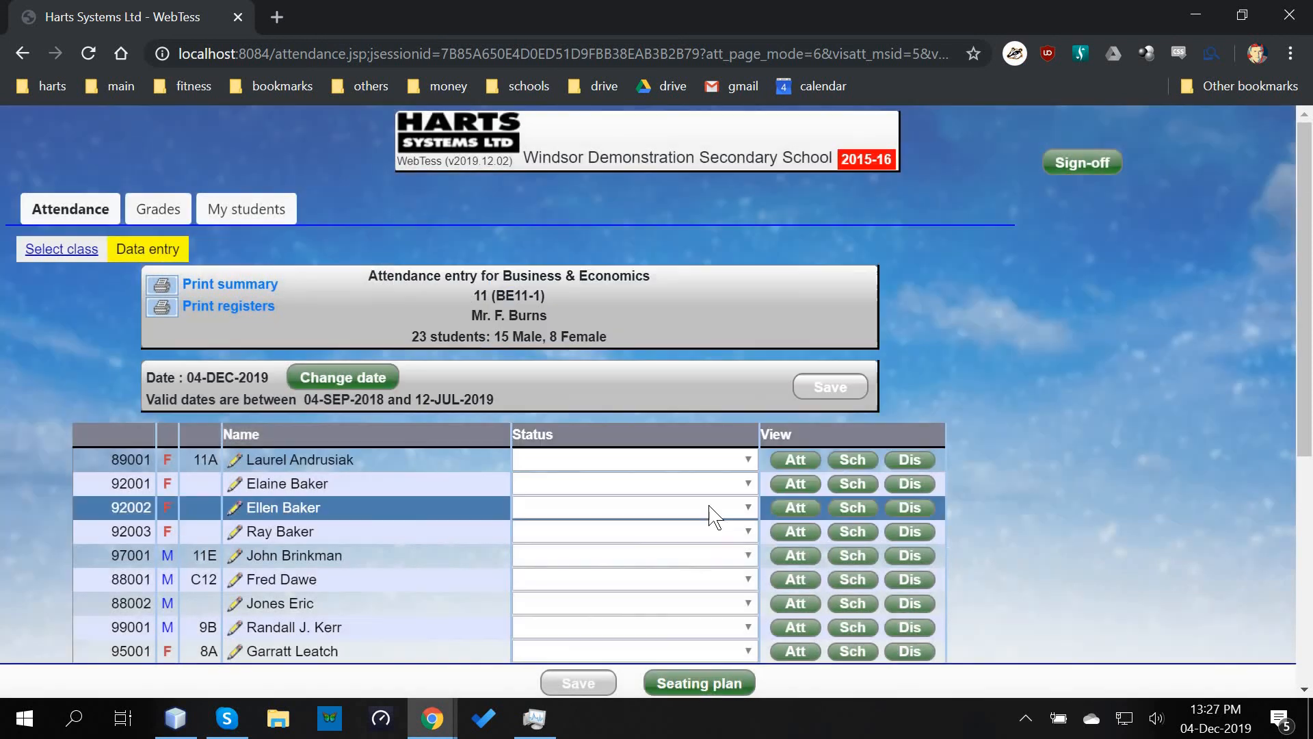
pyautogui.click(922, 458)
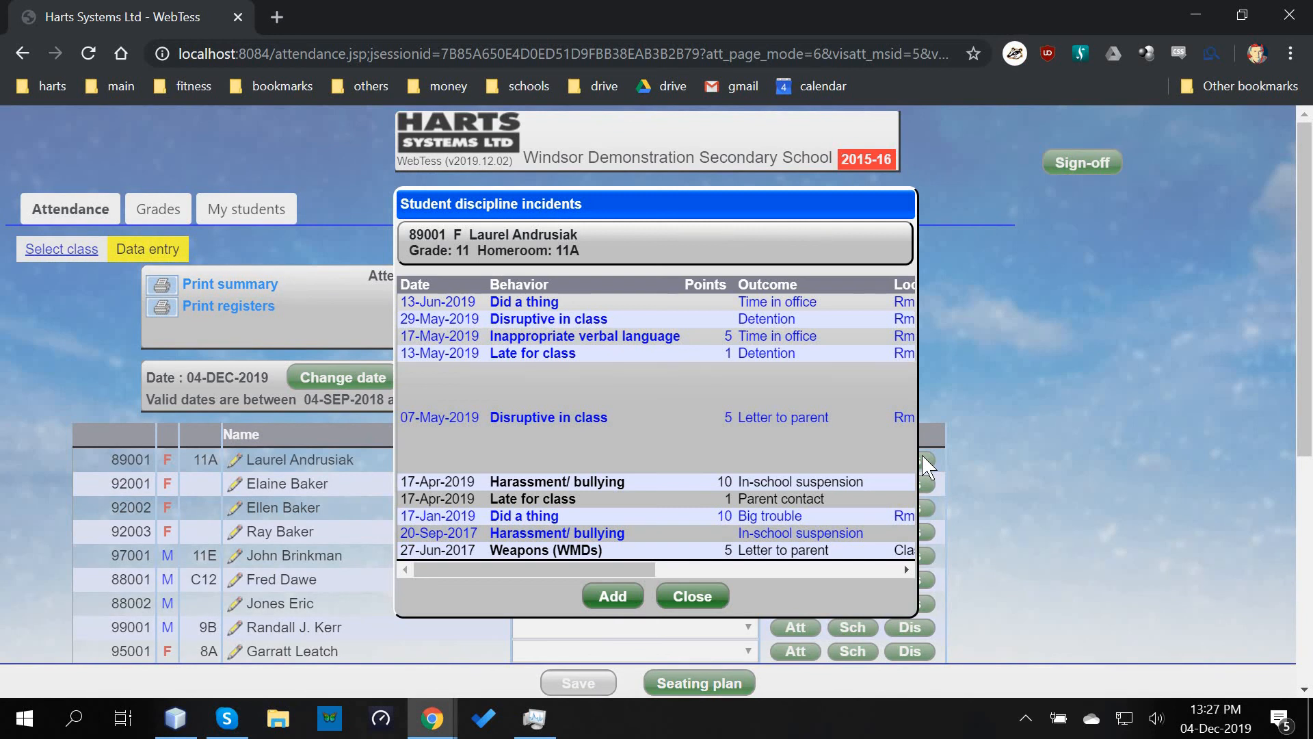
pyautogui.click(693, 597)
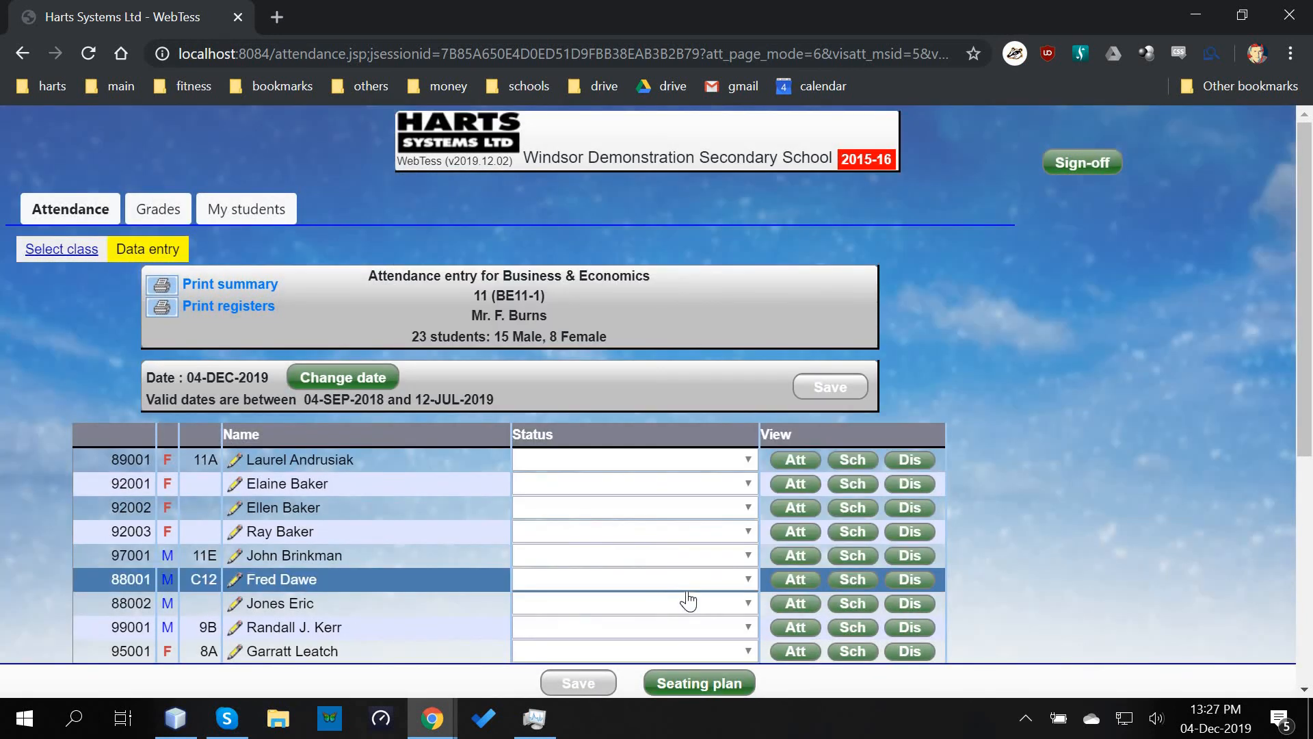
pyautogui.click(241, 212)
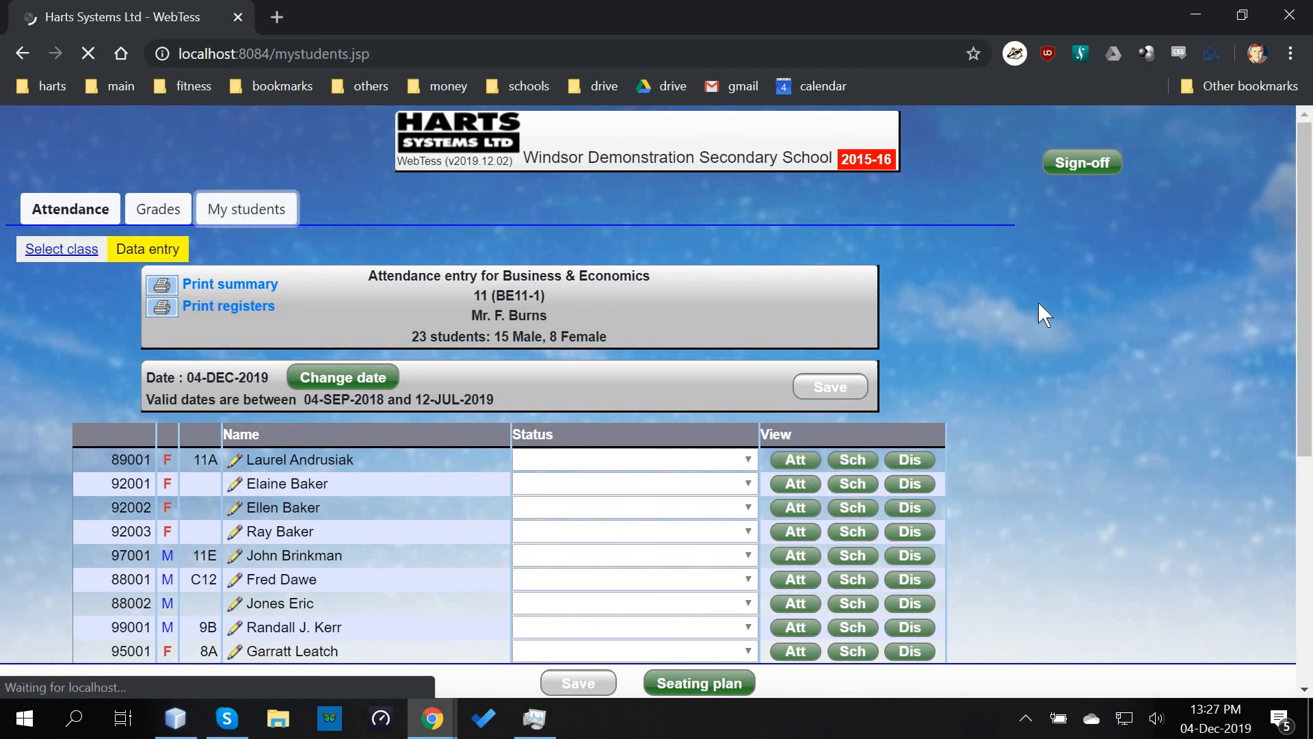
# - Scroll through the teacher's students listed by grade with homerooms and student numbers
pyautogui.scroll(-1, 1027, 340)
pyautogui.scroll(-14, 1026, 342)
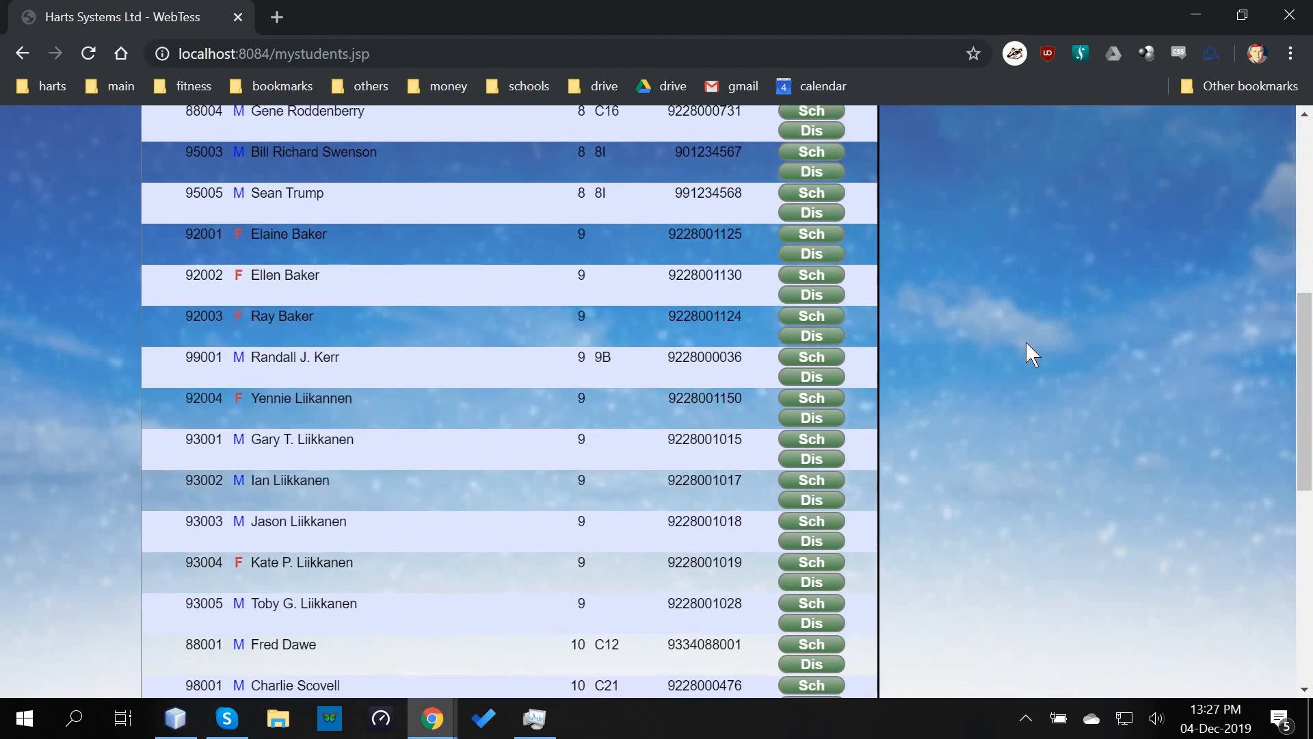
pyautogui.scroll(15, 1025, 346)
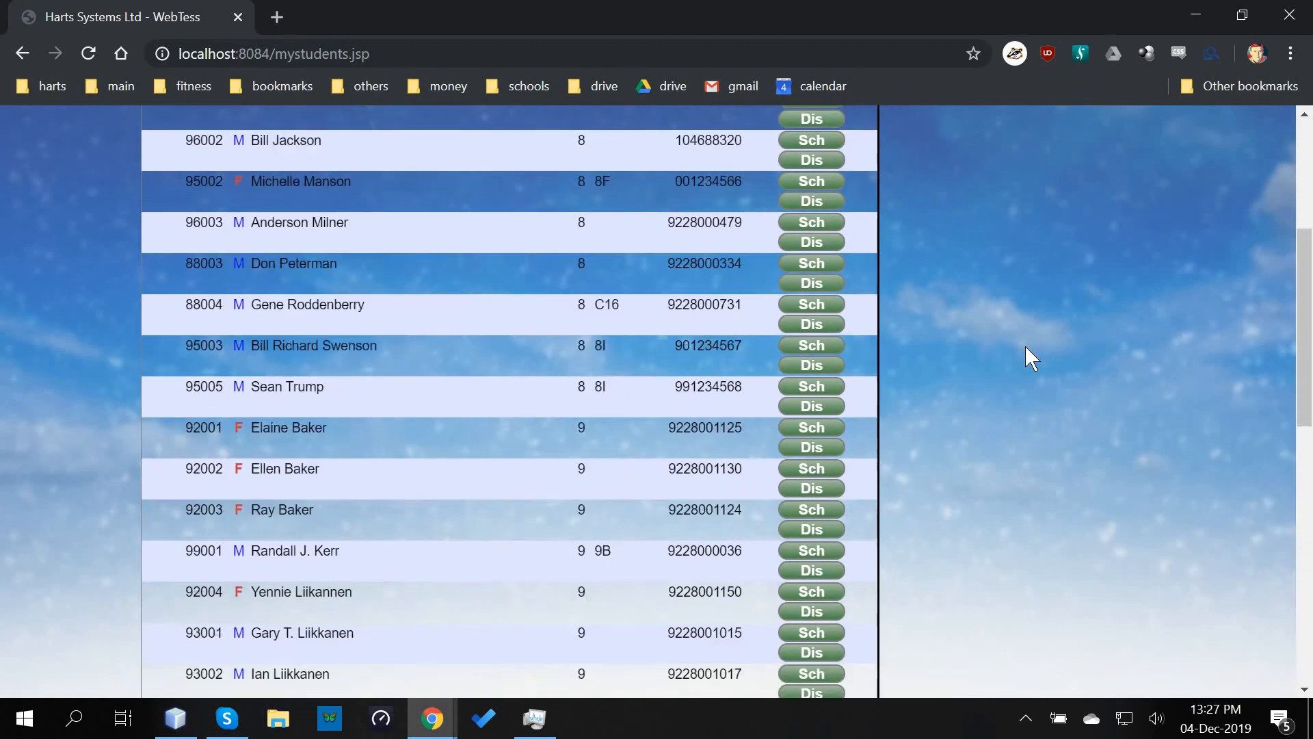